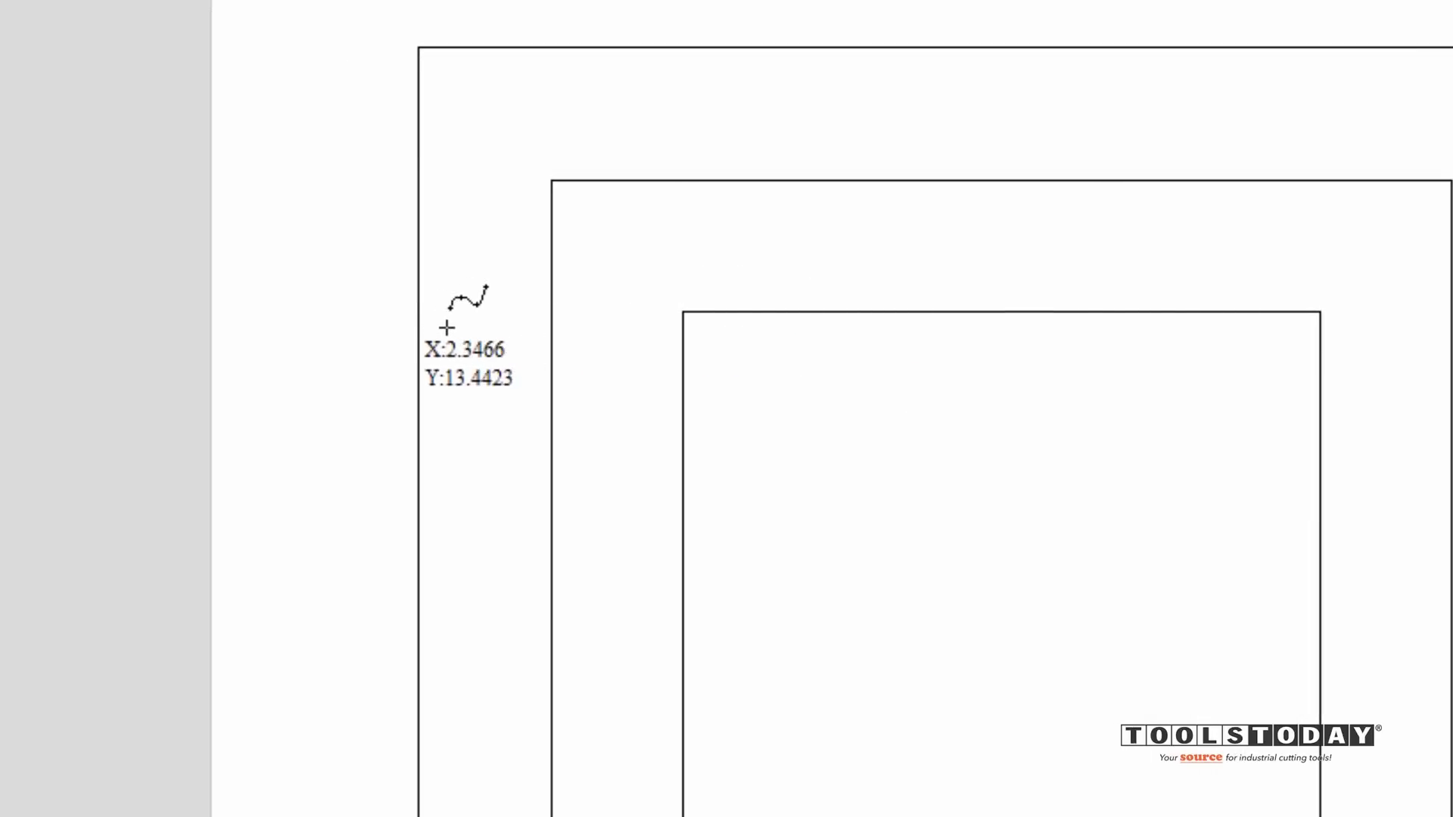
Draw an open wavy profile curve from the inner rectangle's top-left corner toward the outer rectangle's left edge, about 3.0 by 0.6 inches
click(681, 315)
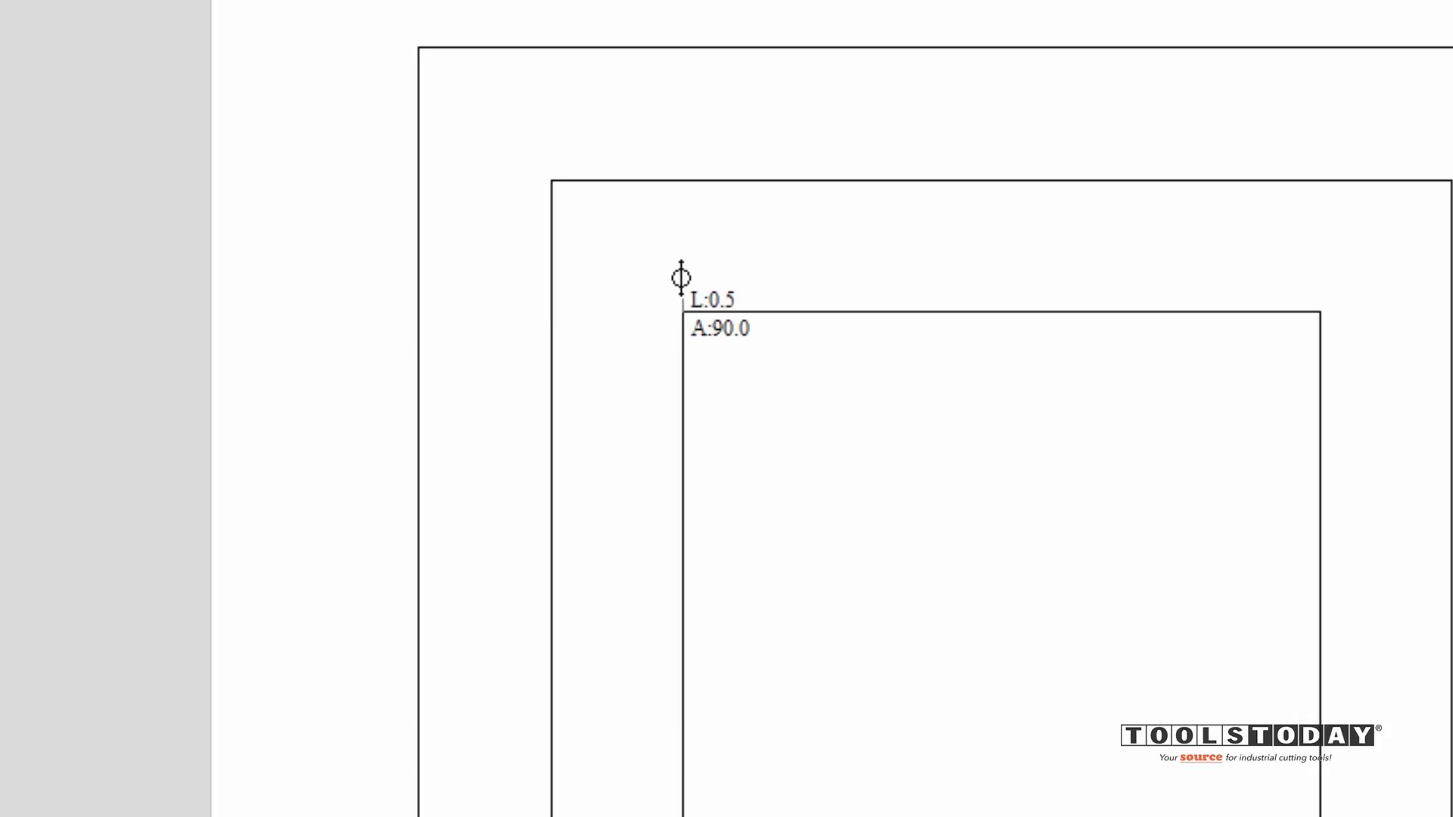
click(682, 270)
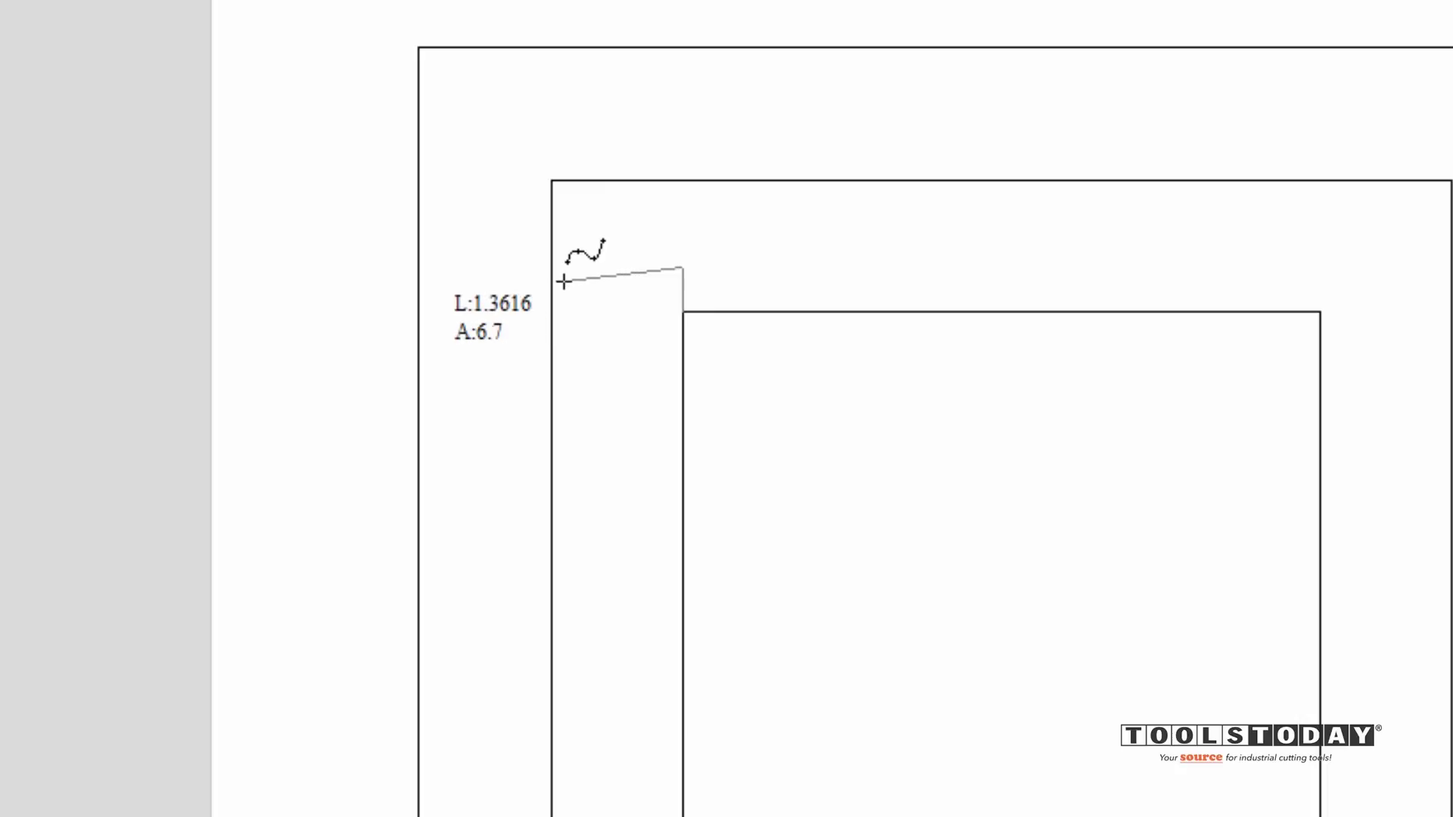
click(563, 281)
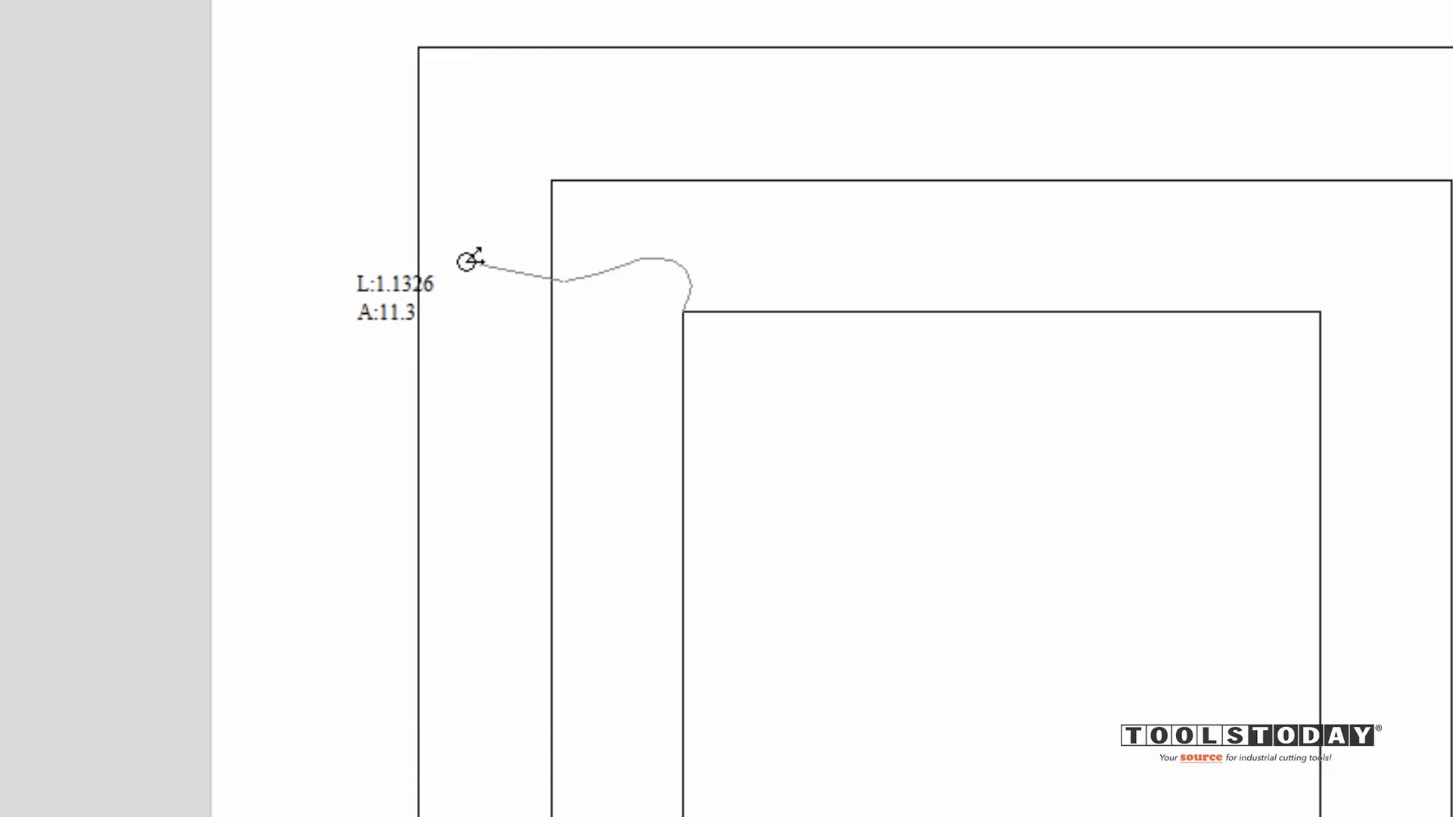
click(465, 260)
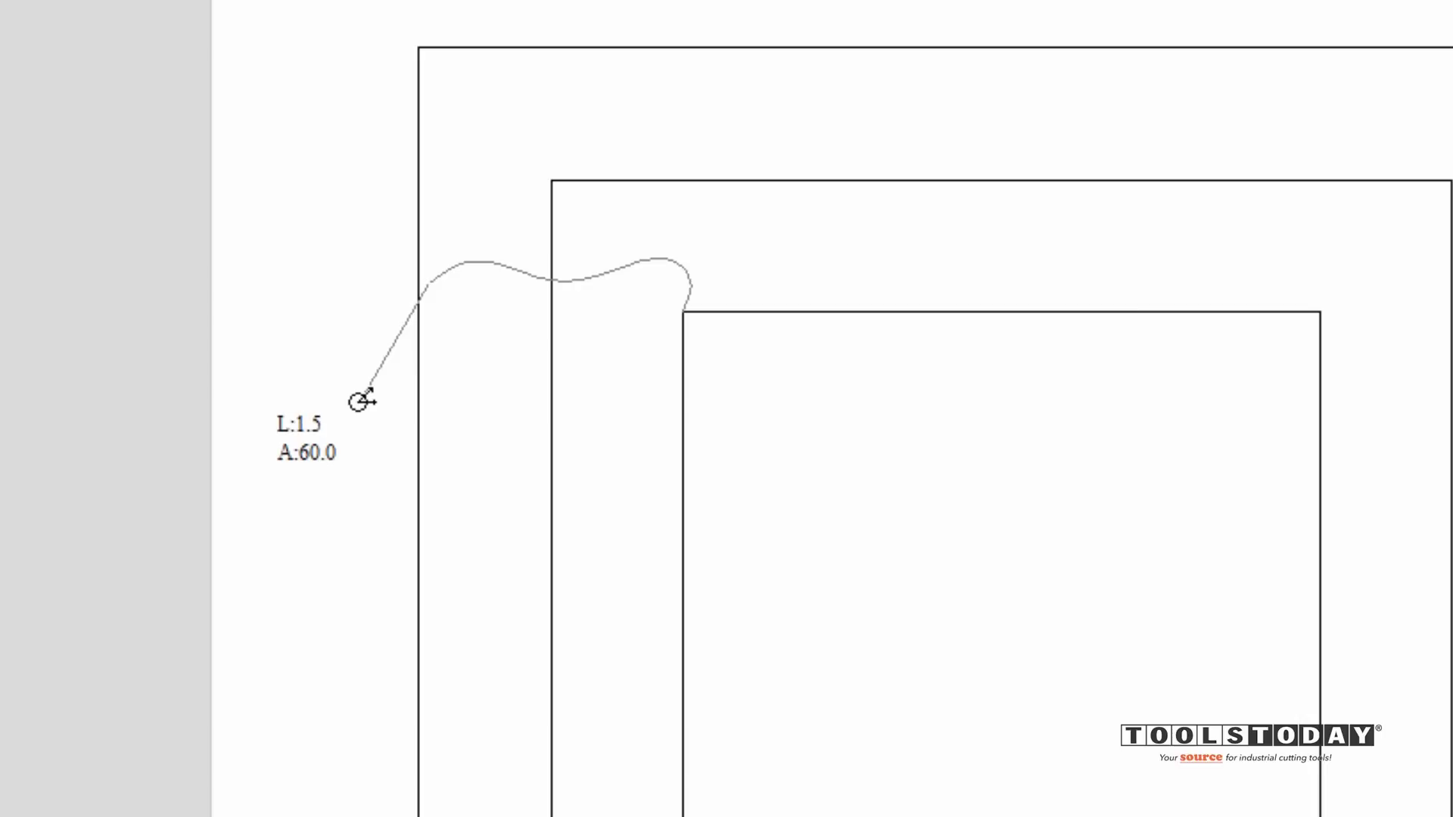
right_click(362, 401)
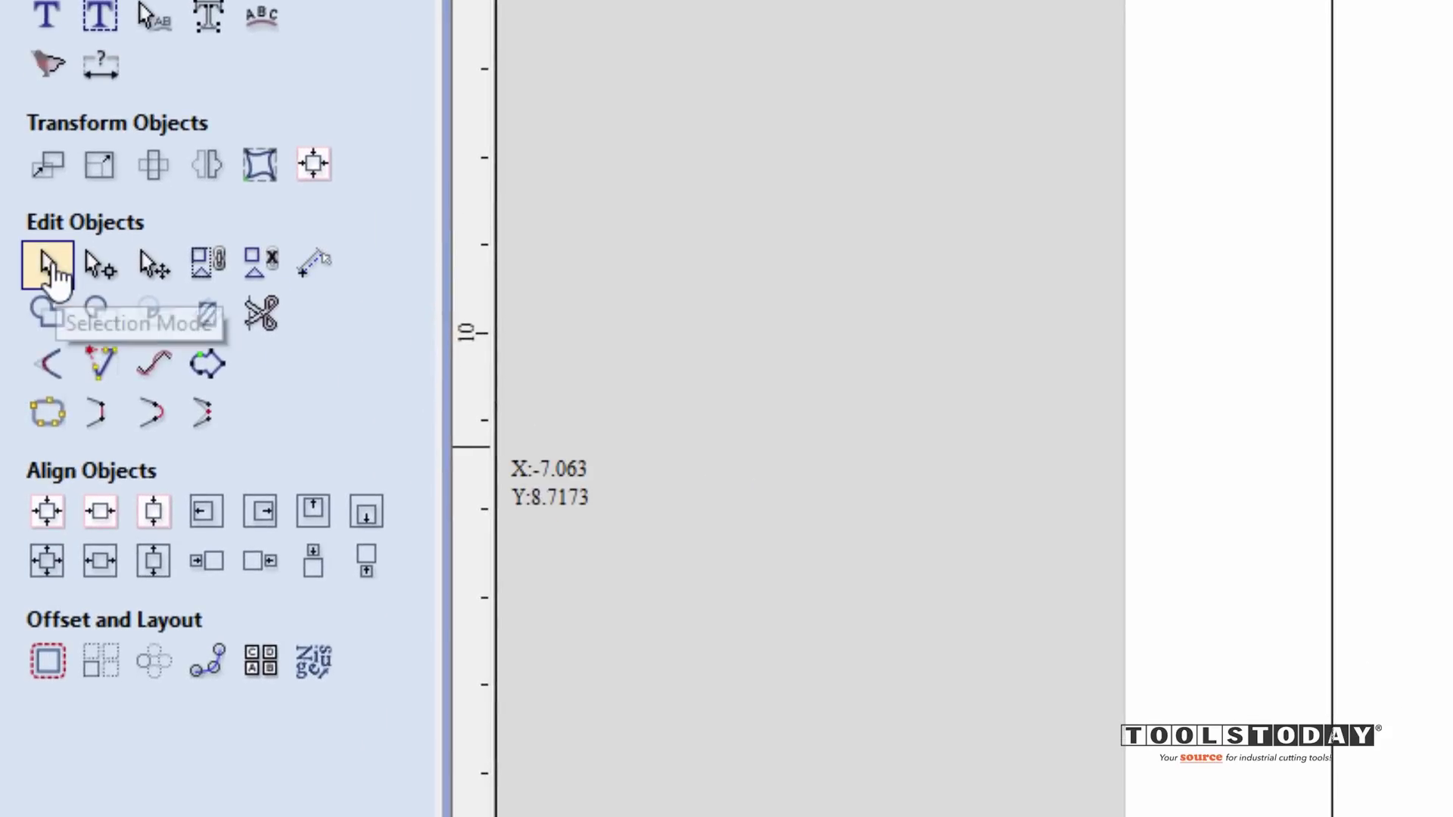
click(51, 272)
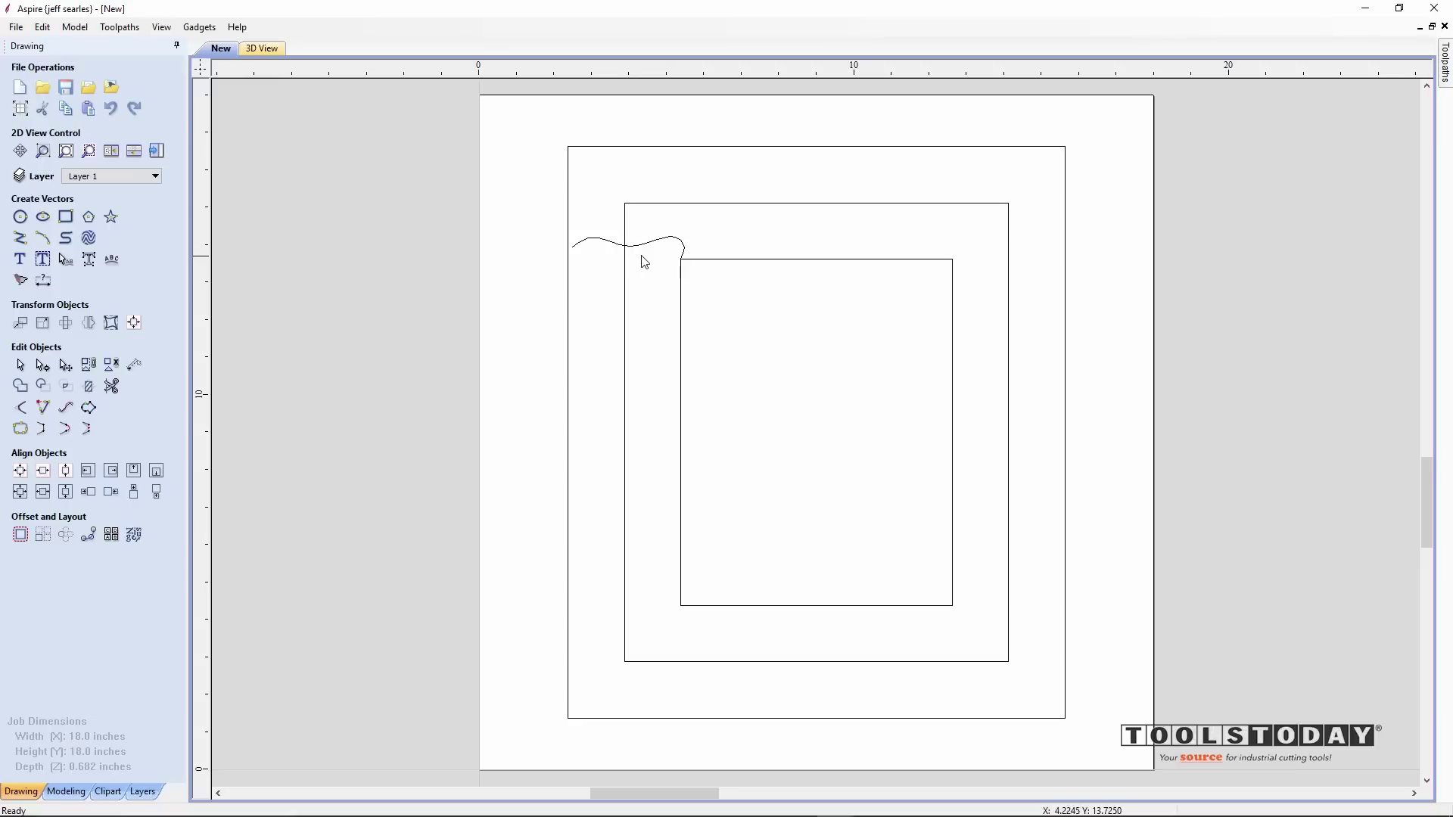
Move the wavy profile curve clear of the rectangles, across the material's left edge
click(648, 246)
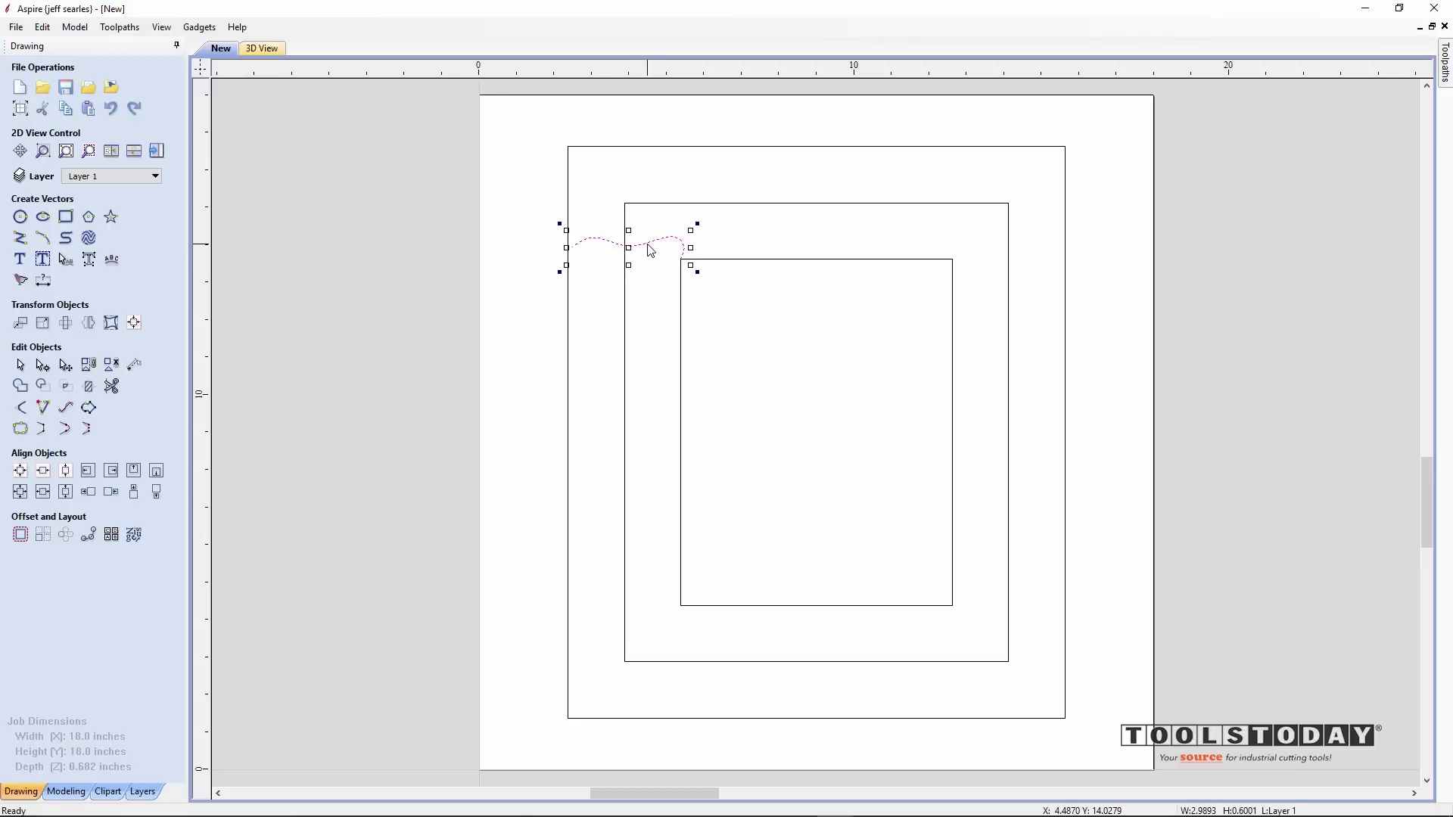
drag(646, 244, 487, 237)
click(457, 461)
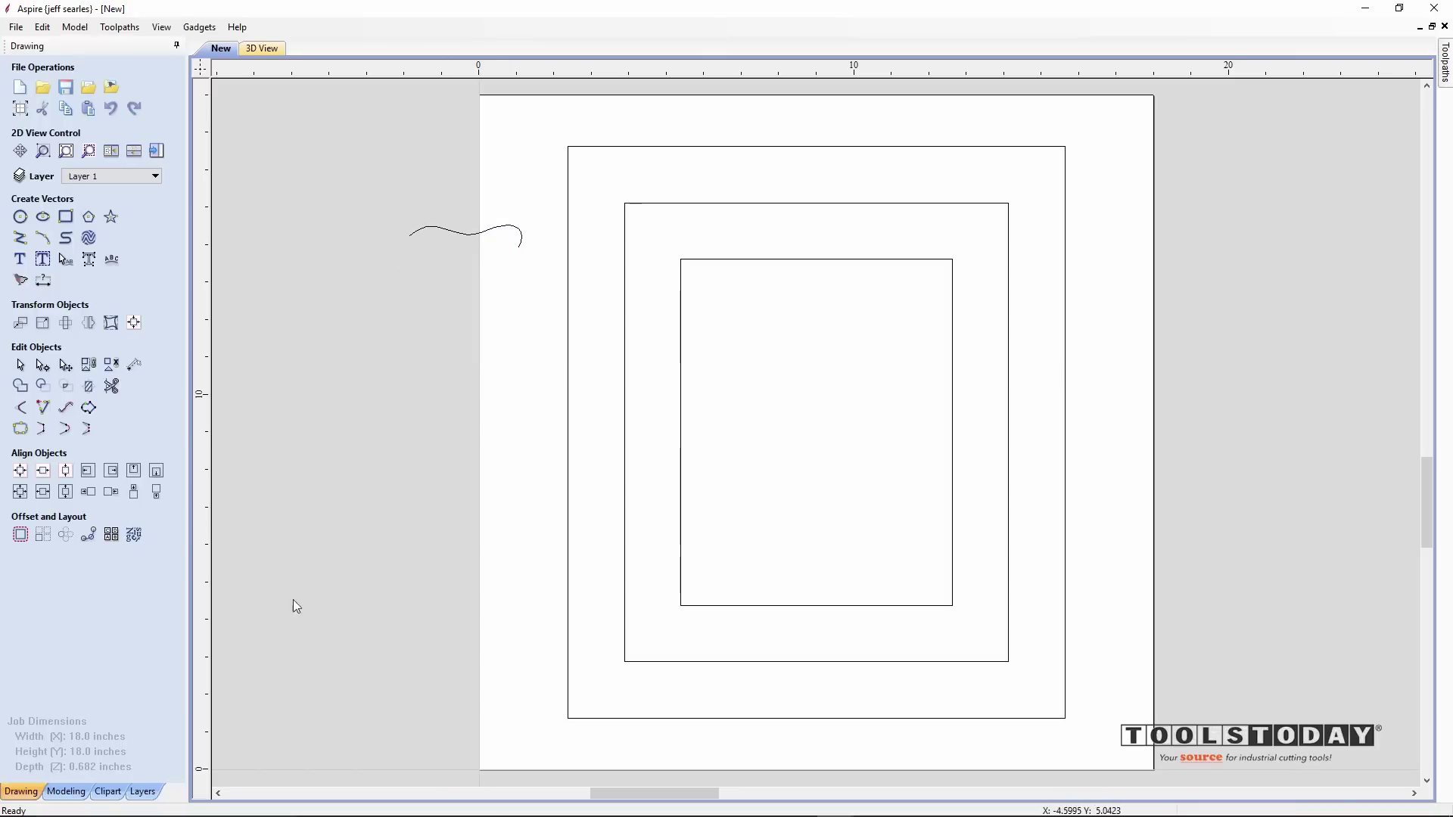
Set the middle rectangle as the drive rail for Extrude and Weave
click(61, 792)
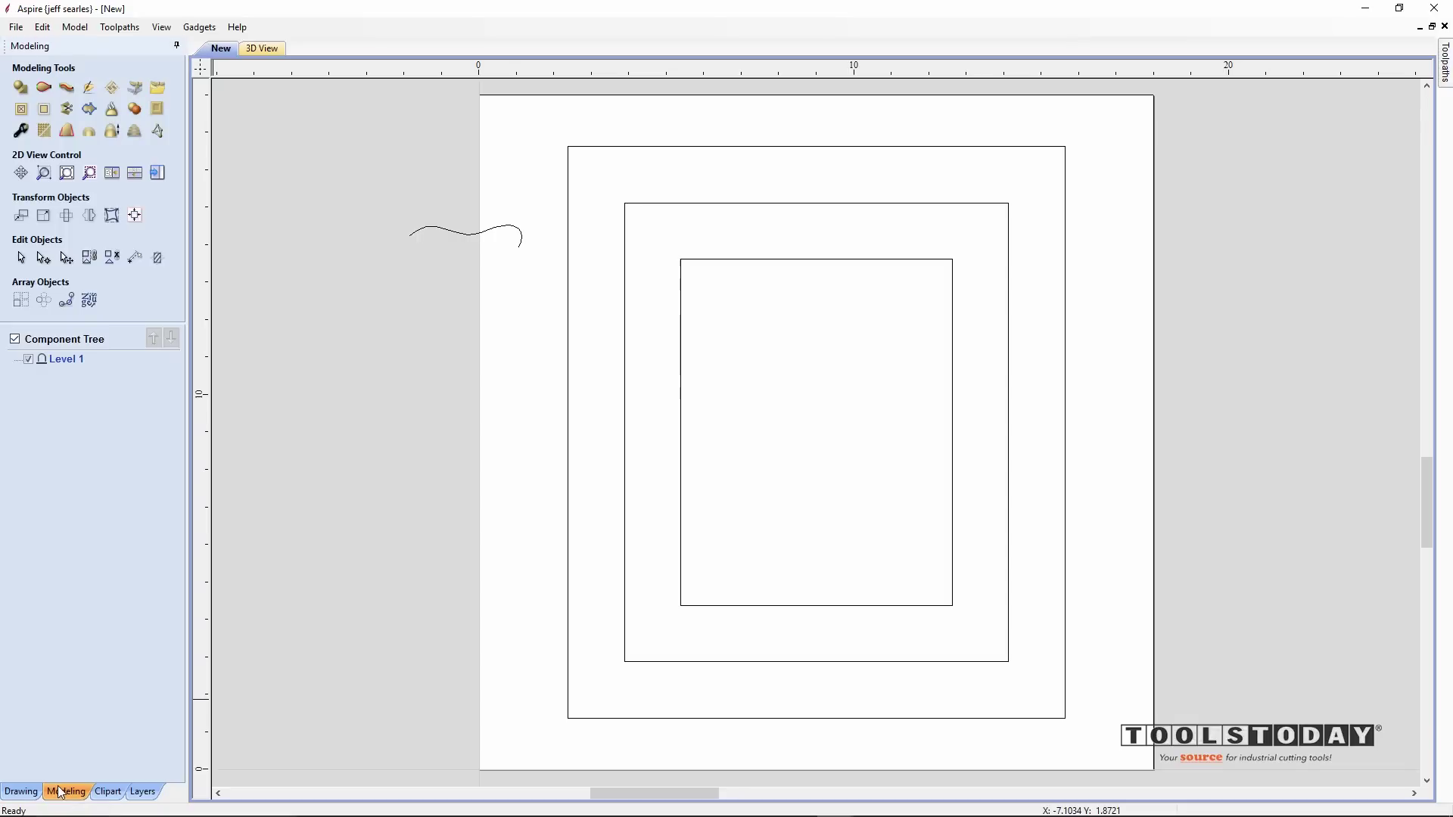
click(625, 388)
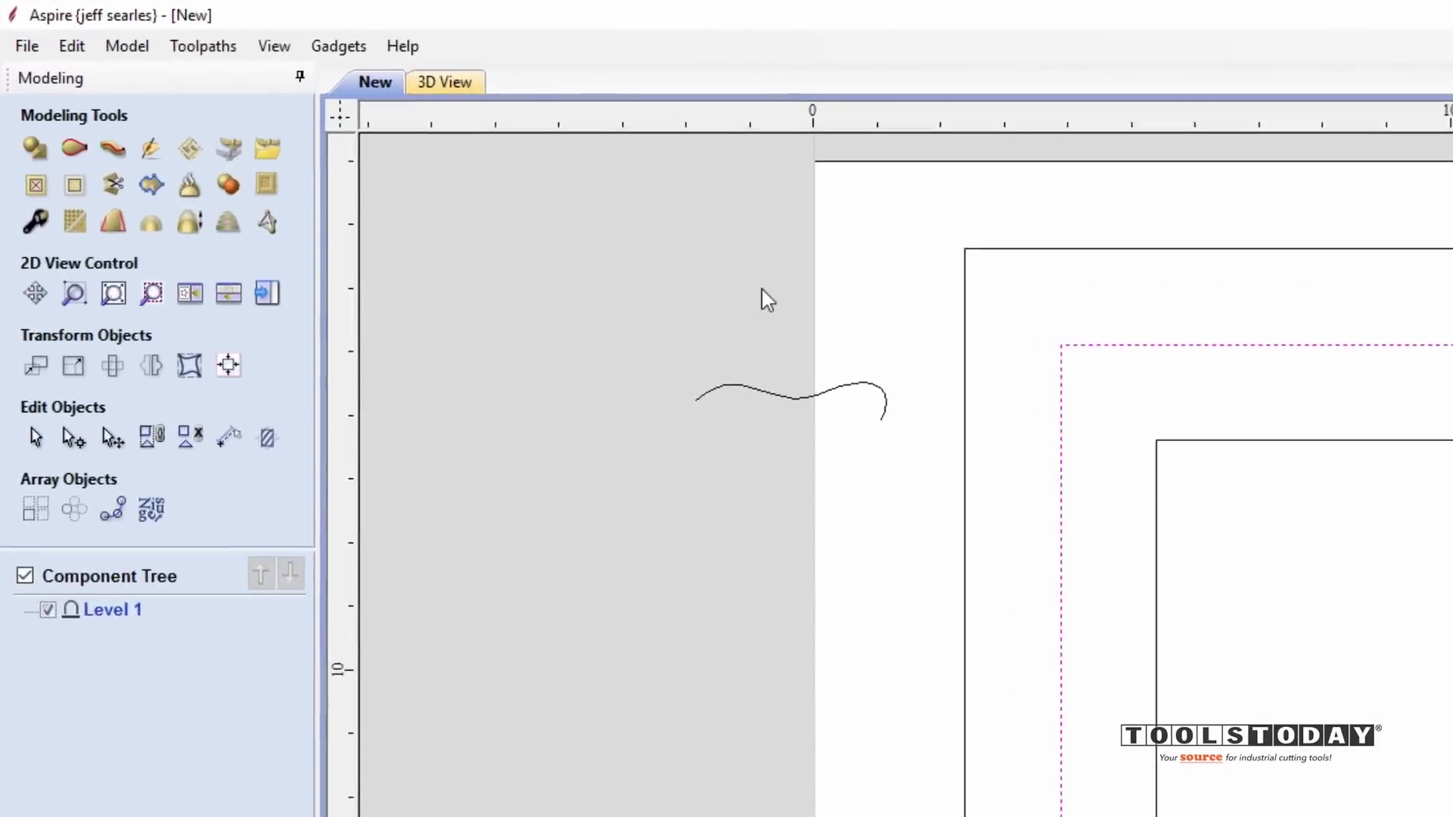
click(131, 171)
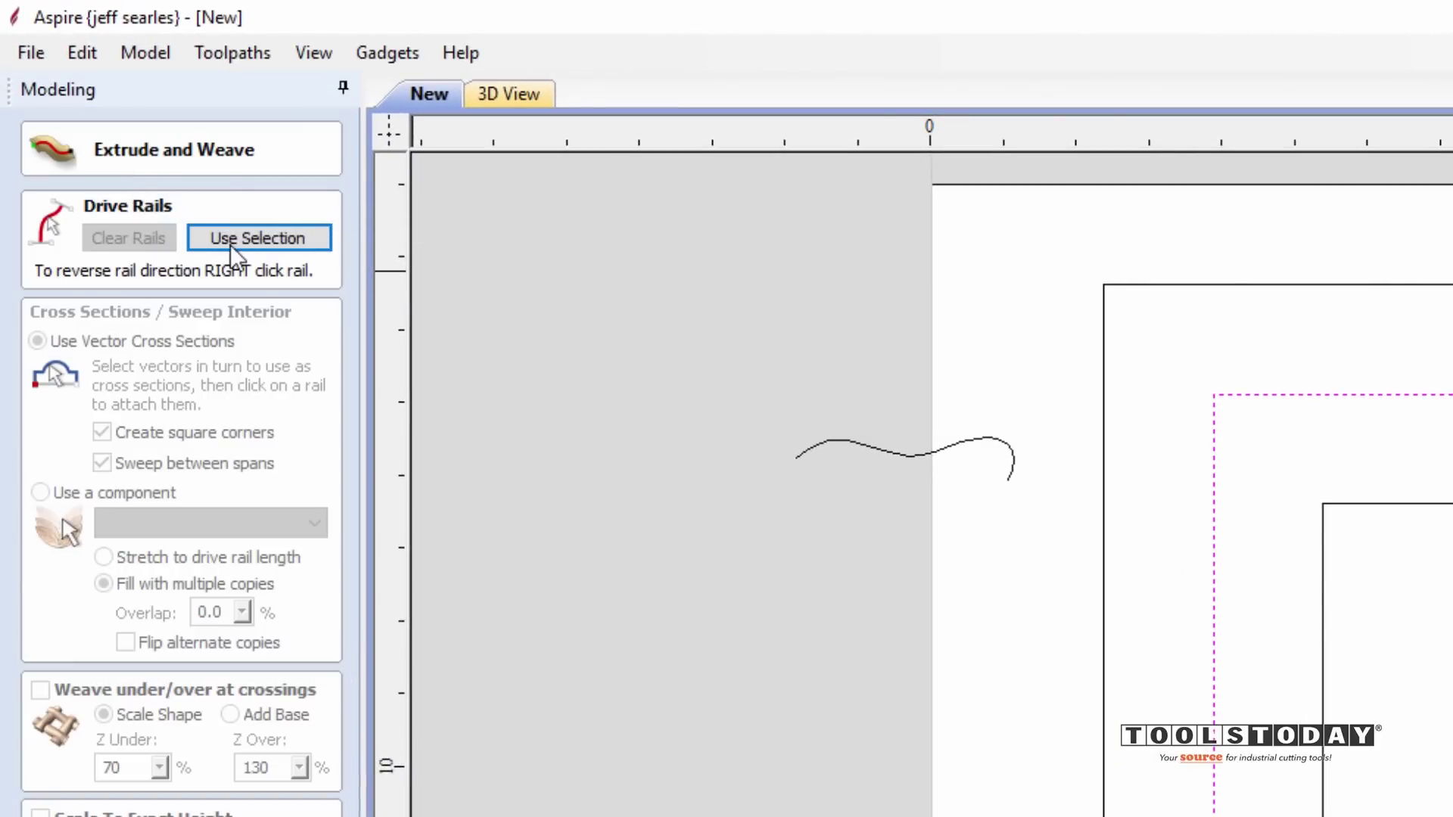
click(229, 241)
click(233, 247)
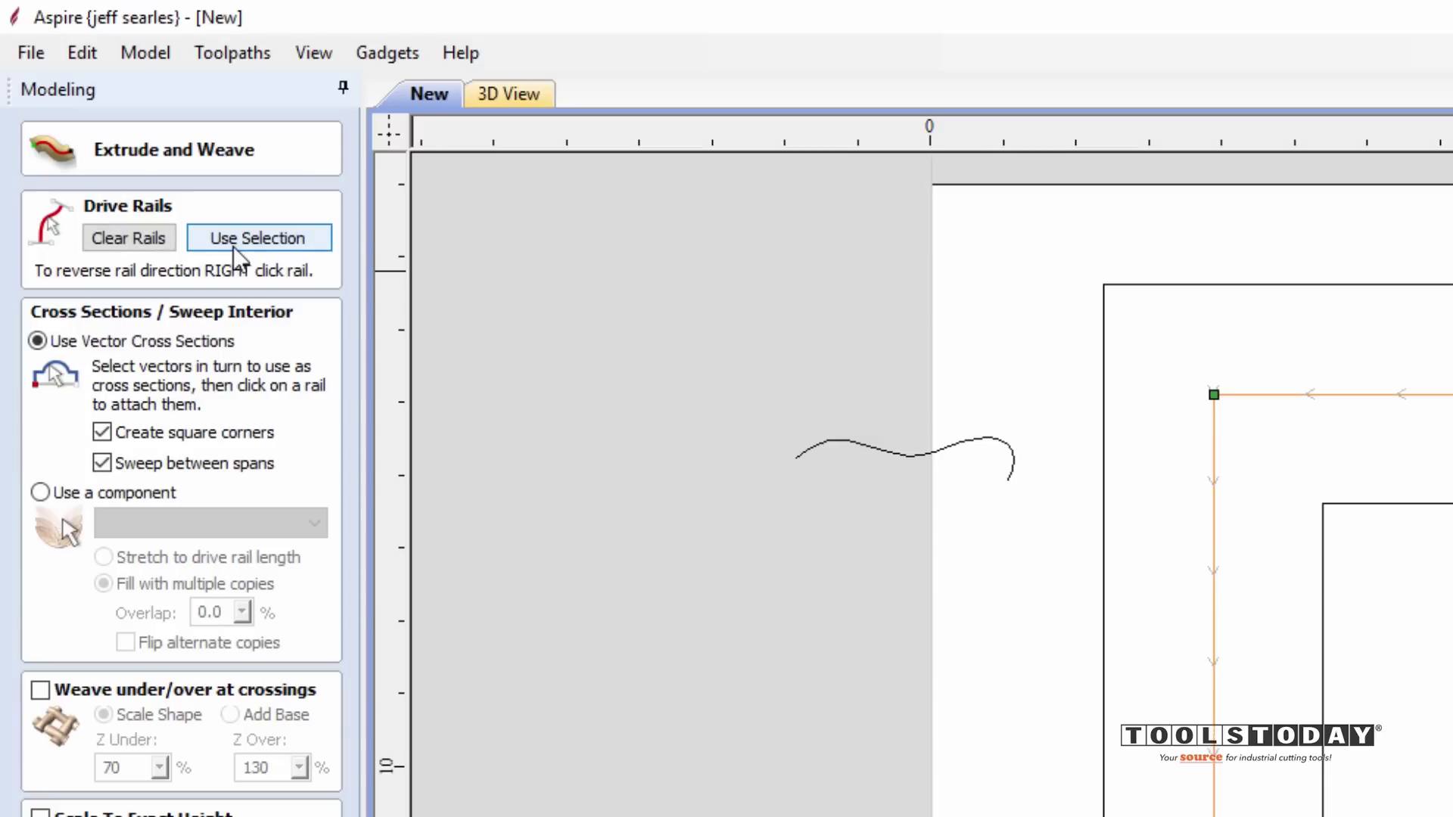
Sweep the wavy curve as the cross section along the rail to create the frame component, and check it in 3D
click(911, 458)
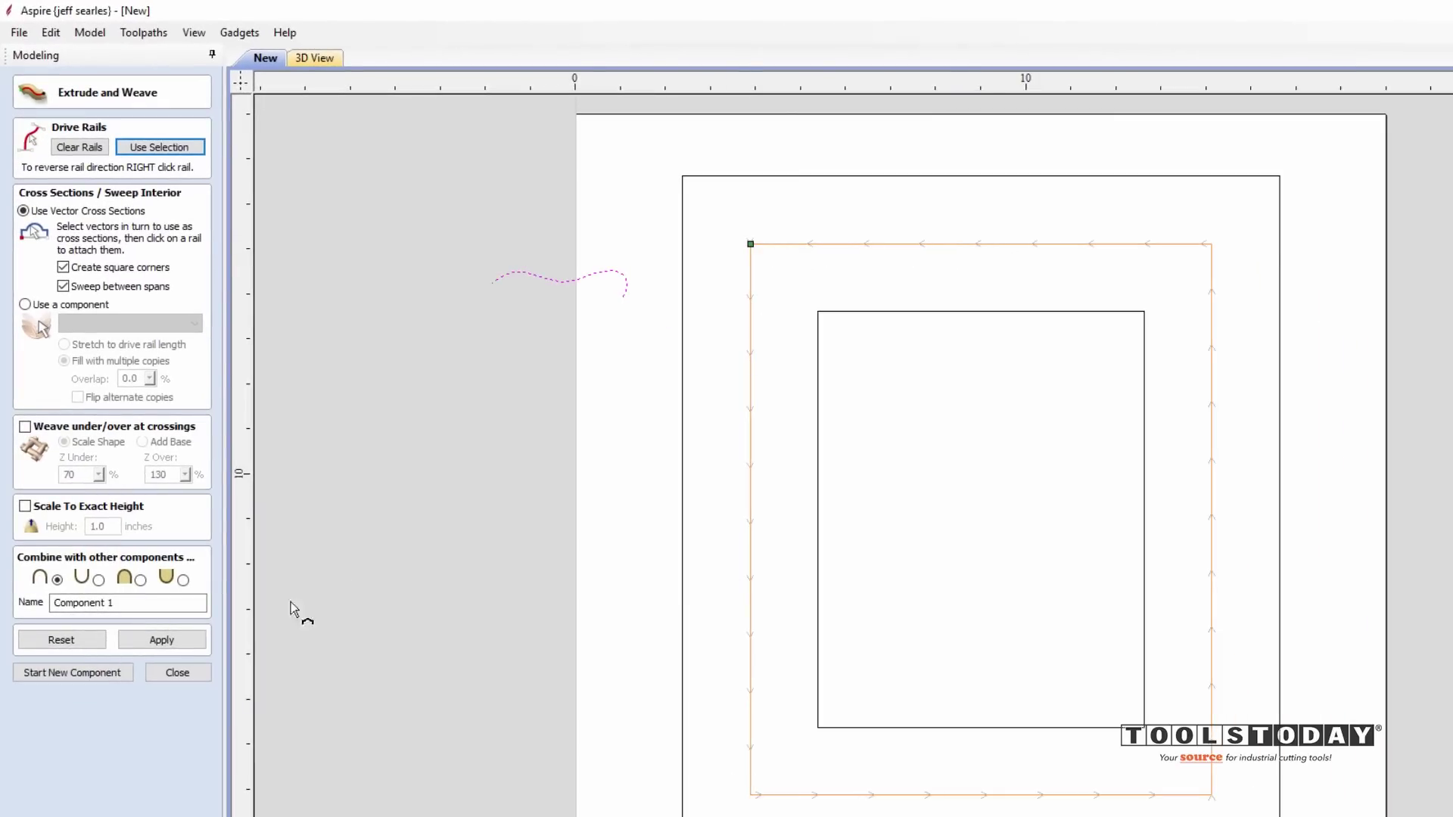
click(171, 641)
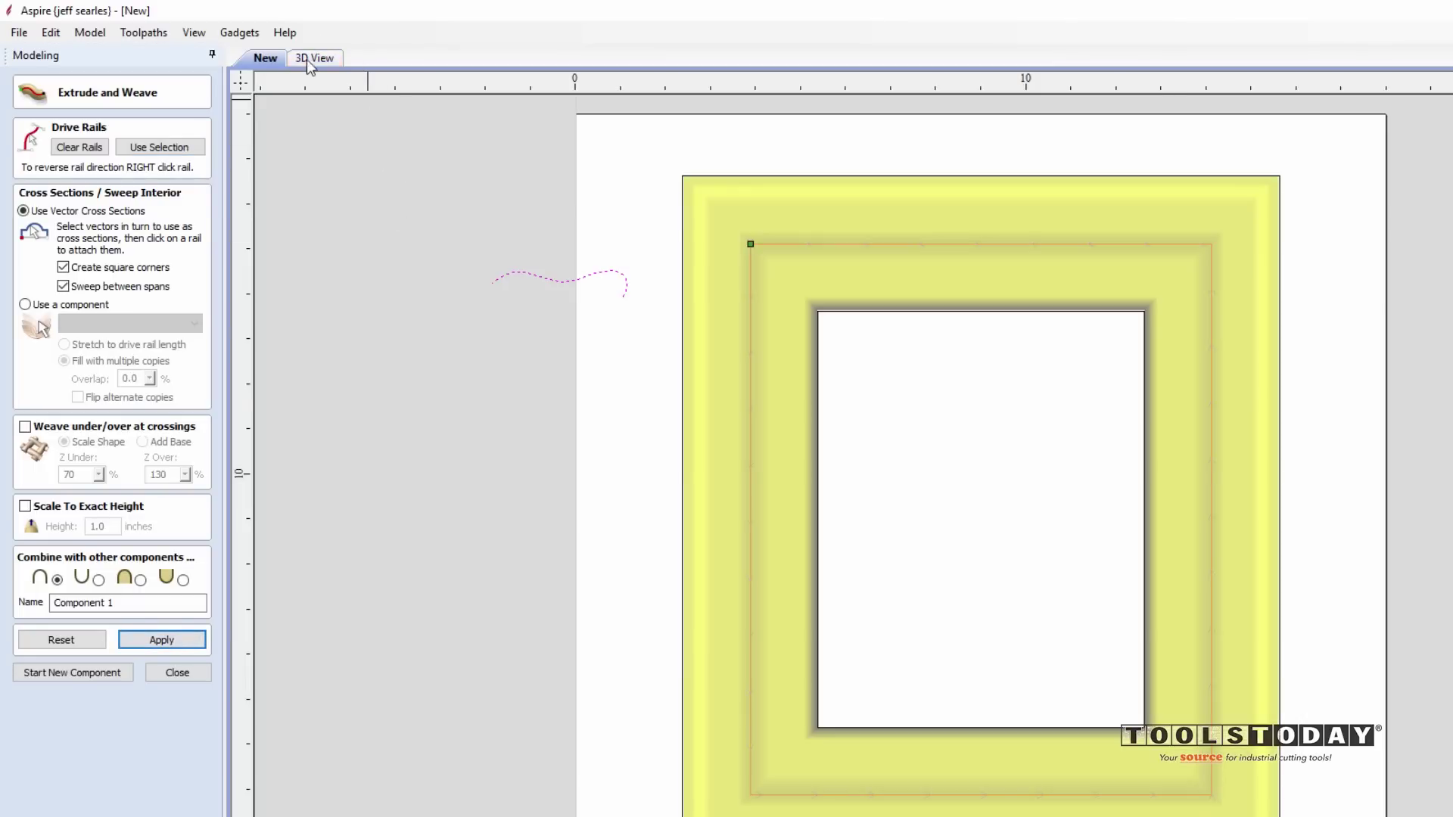
click(310, 61)
mouse_move(844, 536)
mouse_down()
mouse_move(1374, 460)
mouse_move(996, 451)
mouse_move(479, 563)
mouse_move(456, 541)
mouse_move(451, 428)
mouse_up()
mouse_move(752, 811)
mouse_down()
mouse_move(807, 476)
mouse_move(801, 580)
mouse_move(823, 598)
mouse_move(1219, 624)
mouse_up()
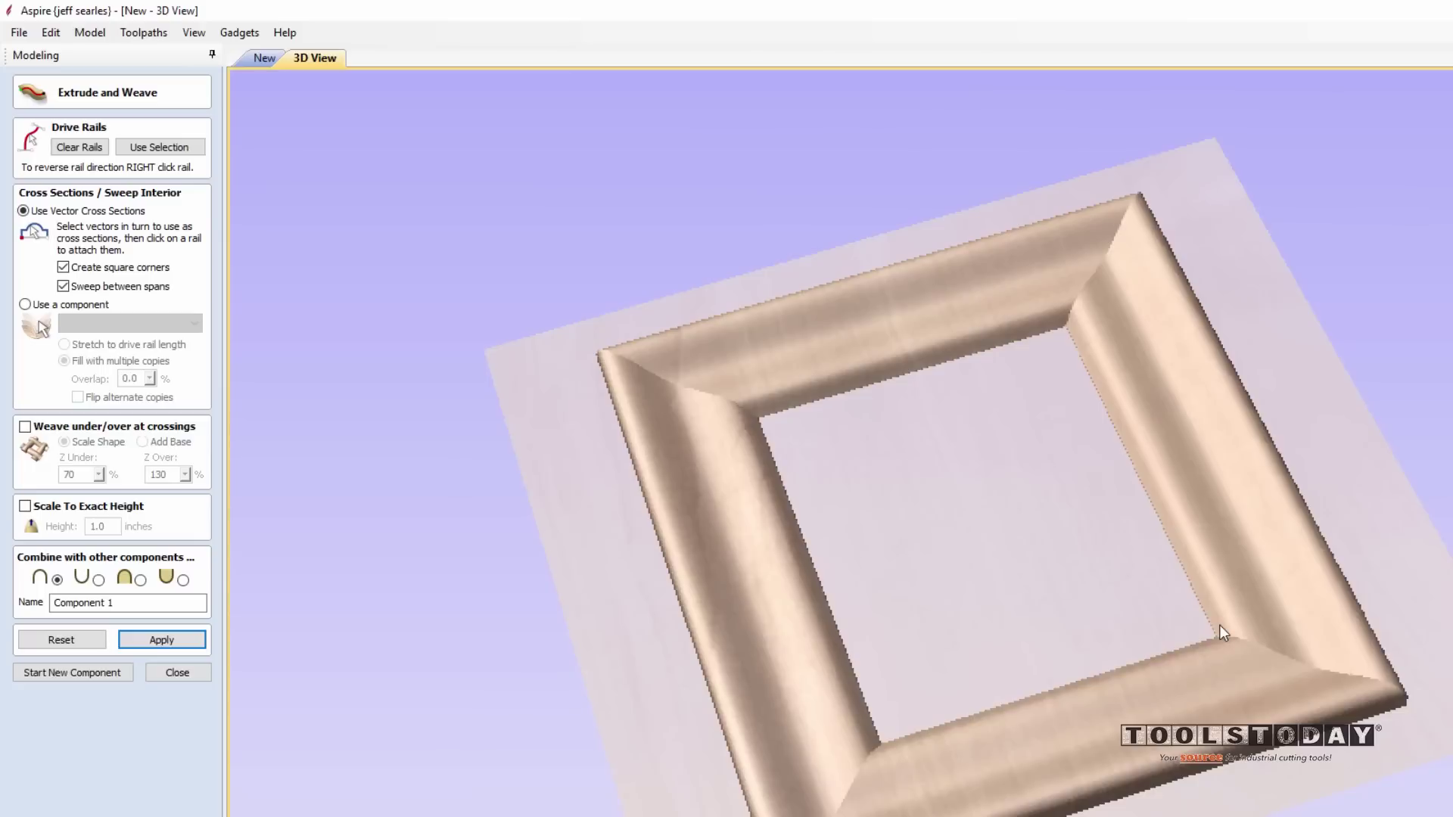
click(71, 672)
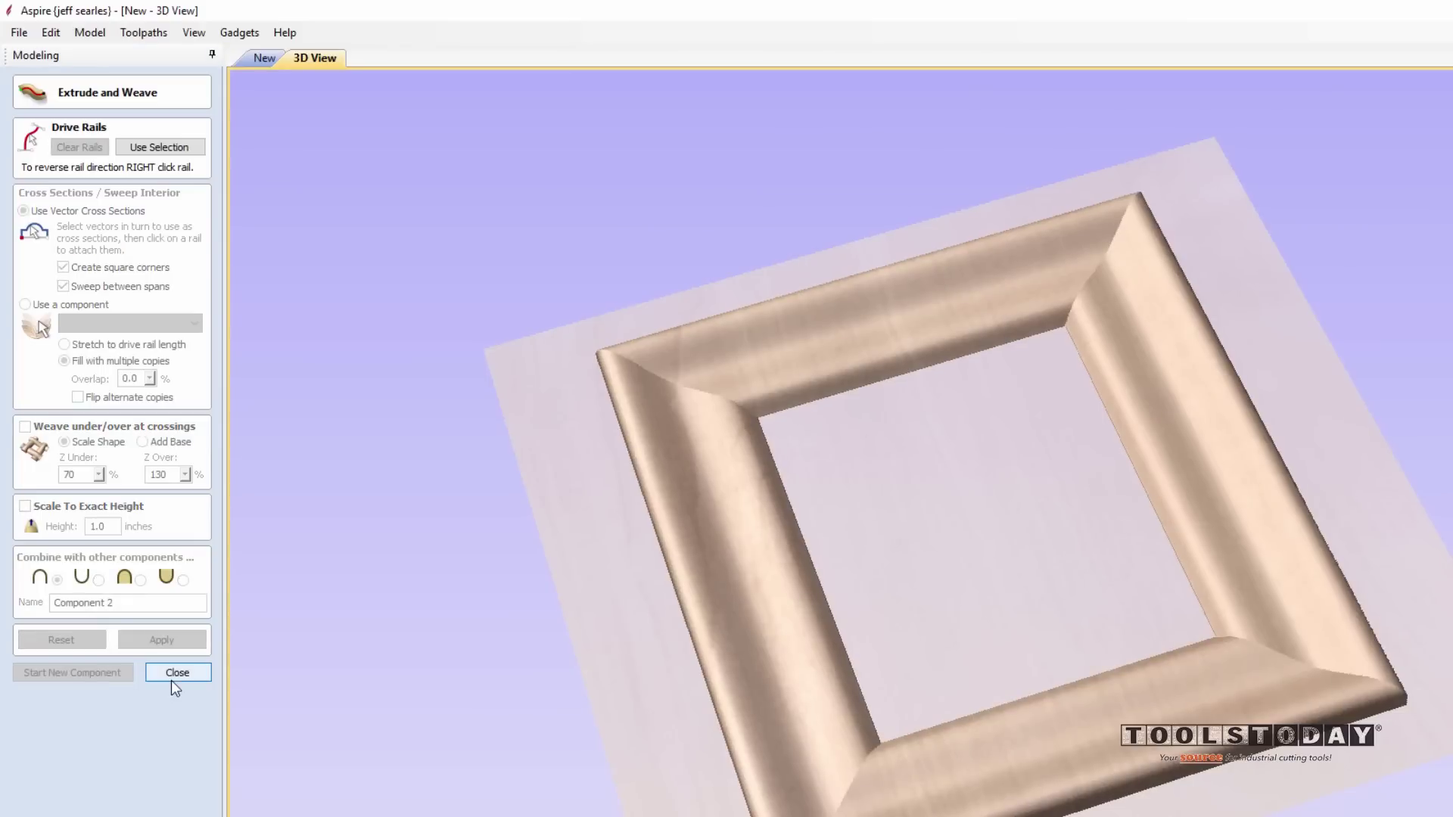
click(171, 678)
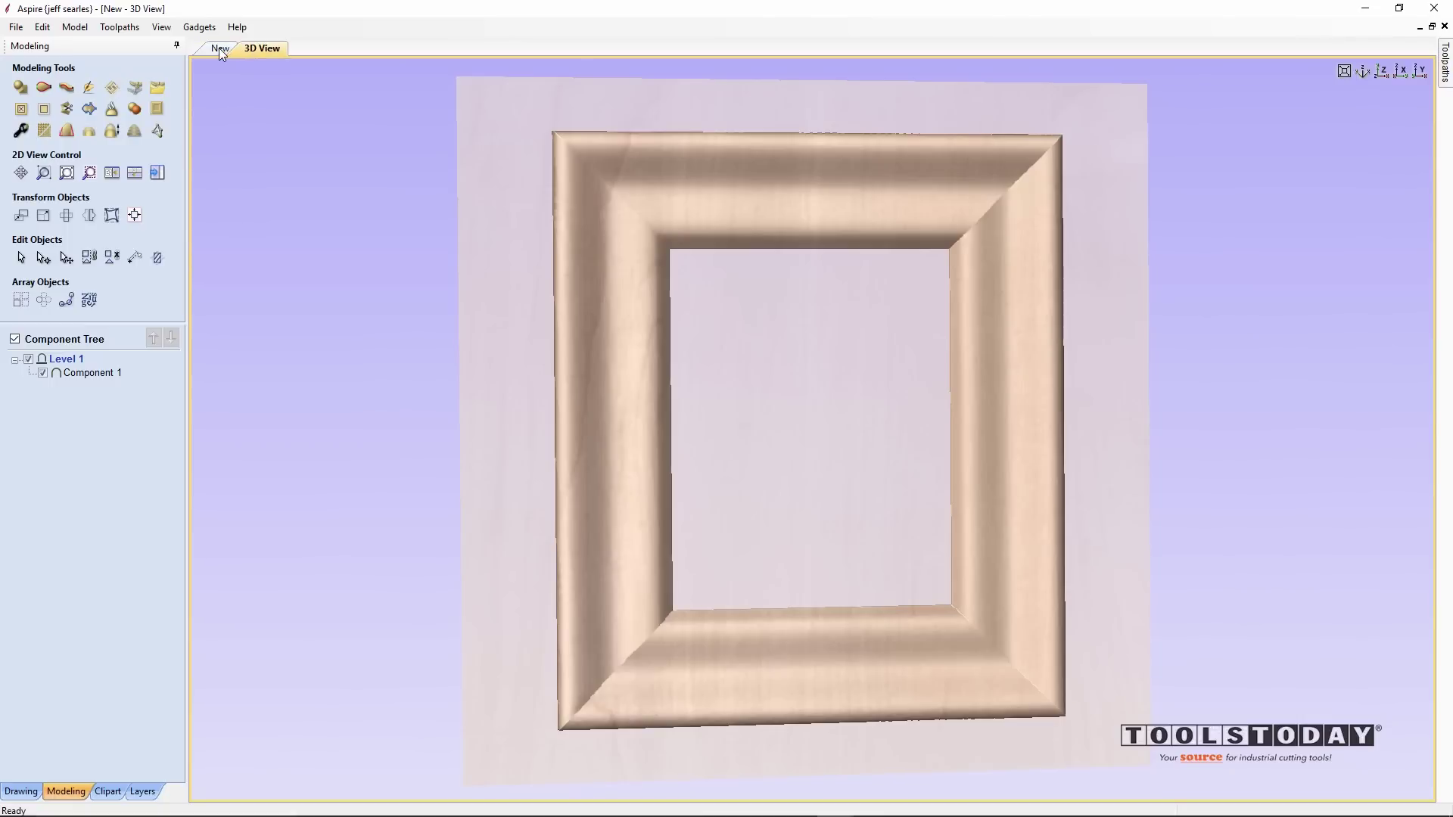
Create the text "Grandma's" in the 2D drawing in Times New Roman, 1.0 inch high, anchored at 0,0
click(252, 55)
click(902, 467)
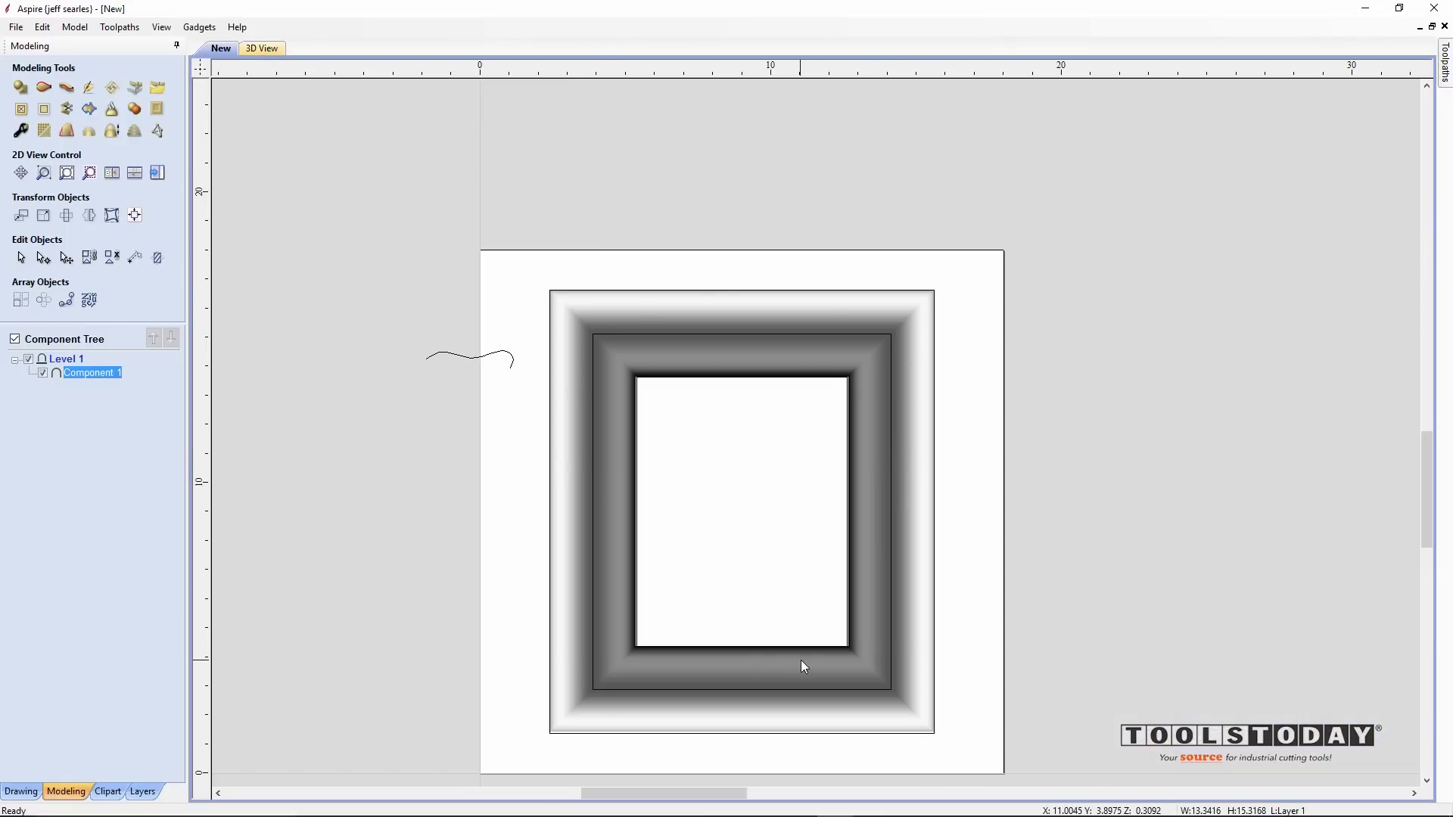
key(Escape)
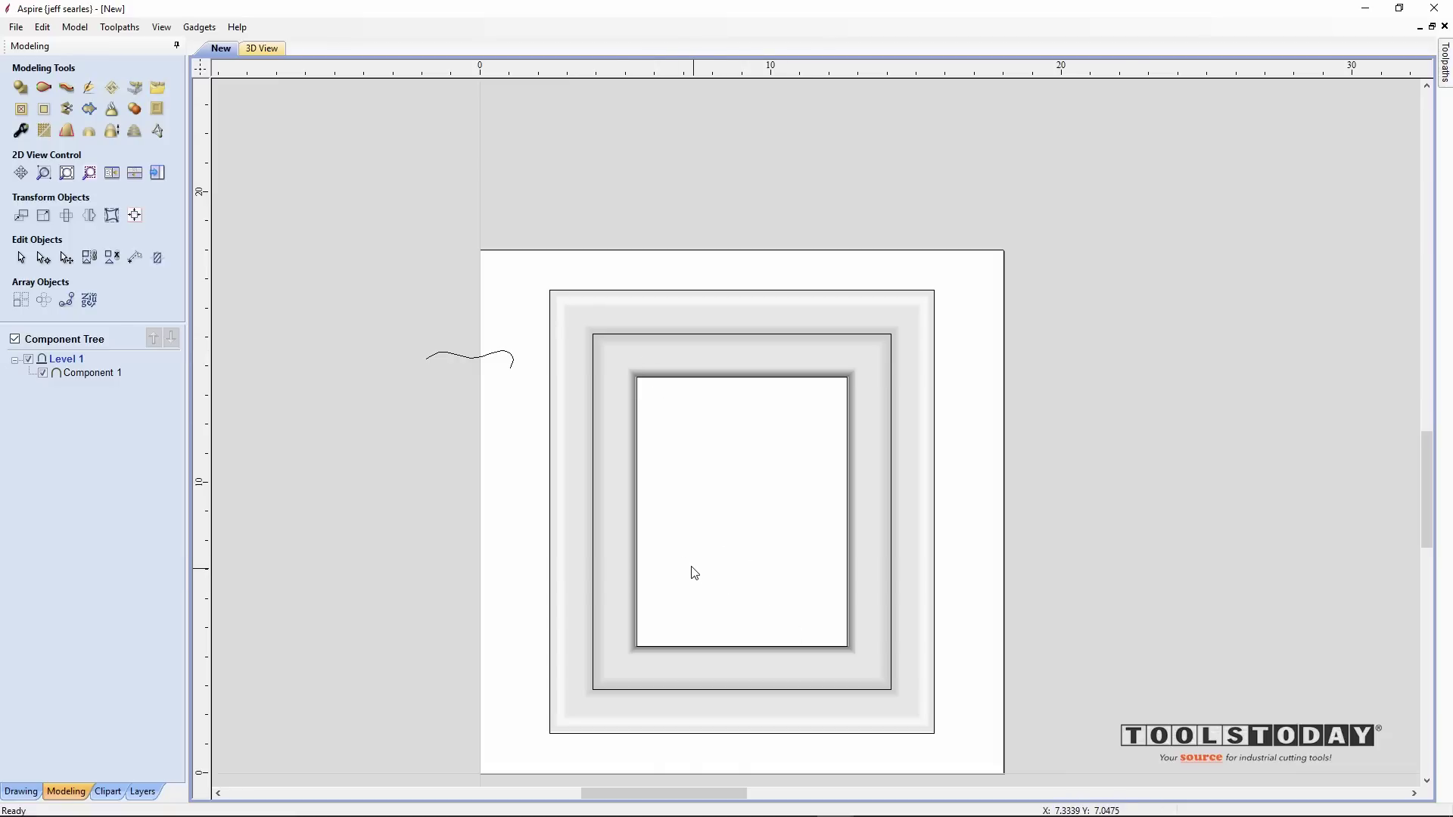
click(23, 792)
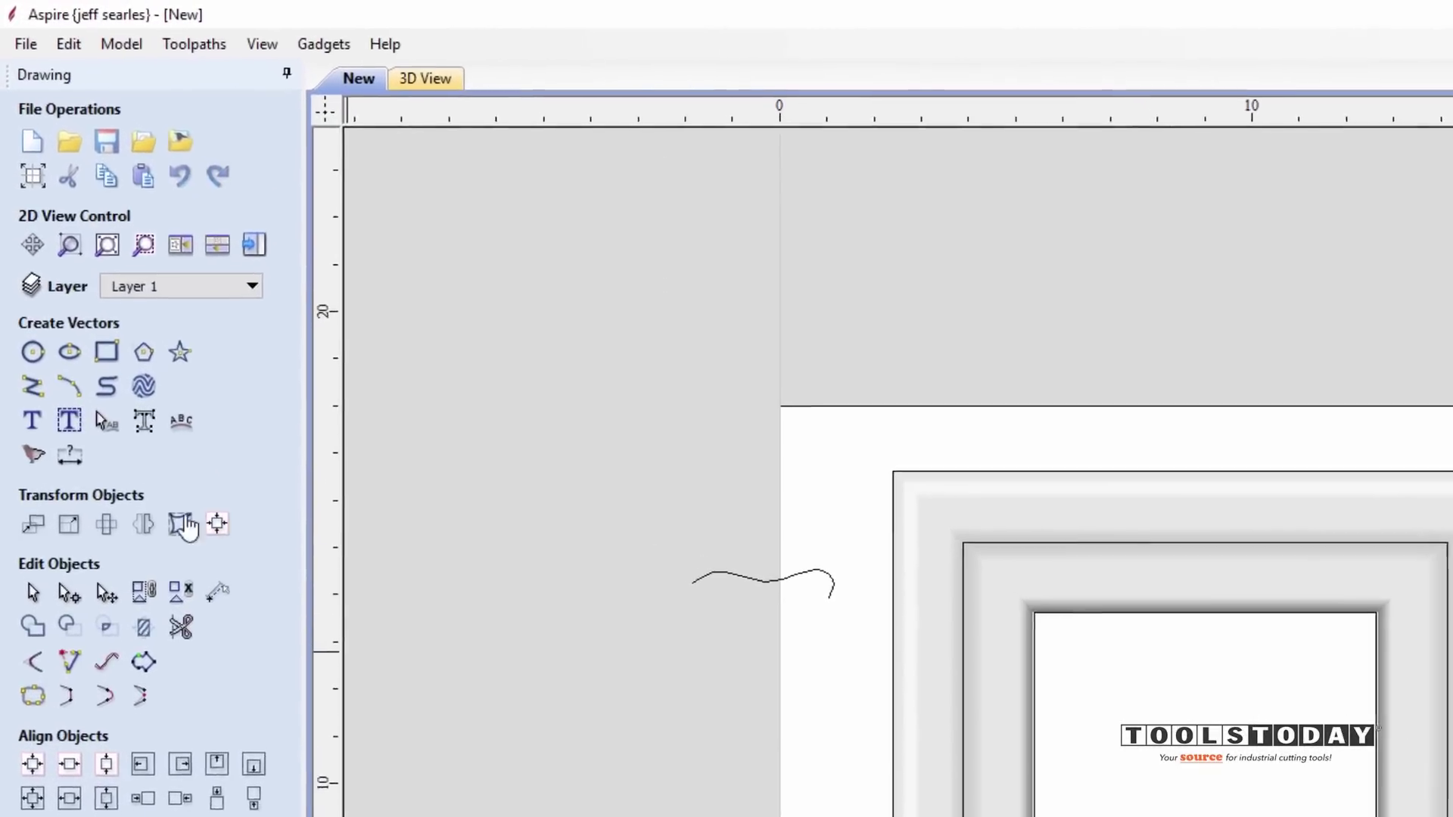
click(34, 485)
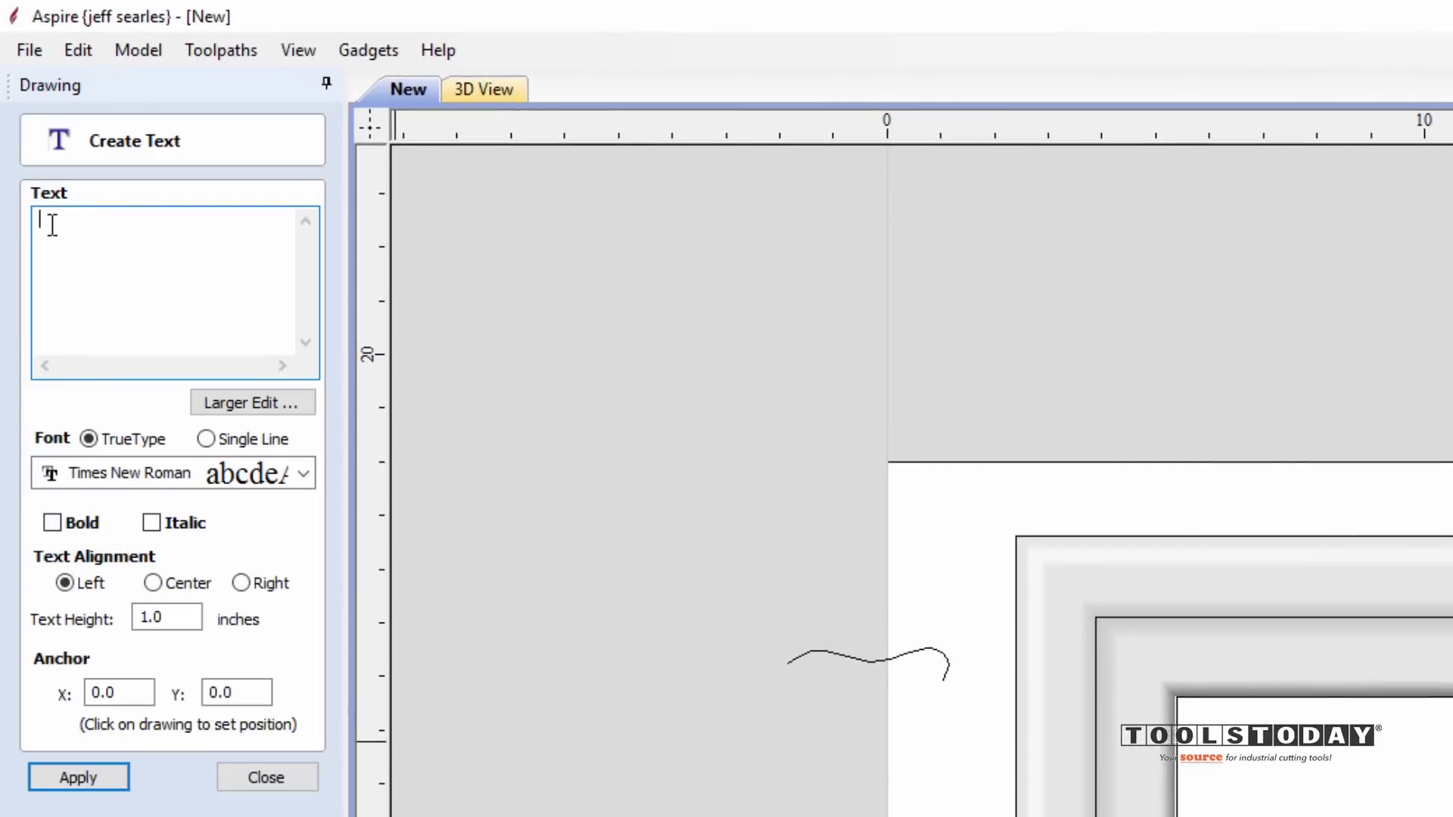
text(Grandma's)
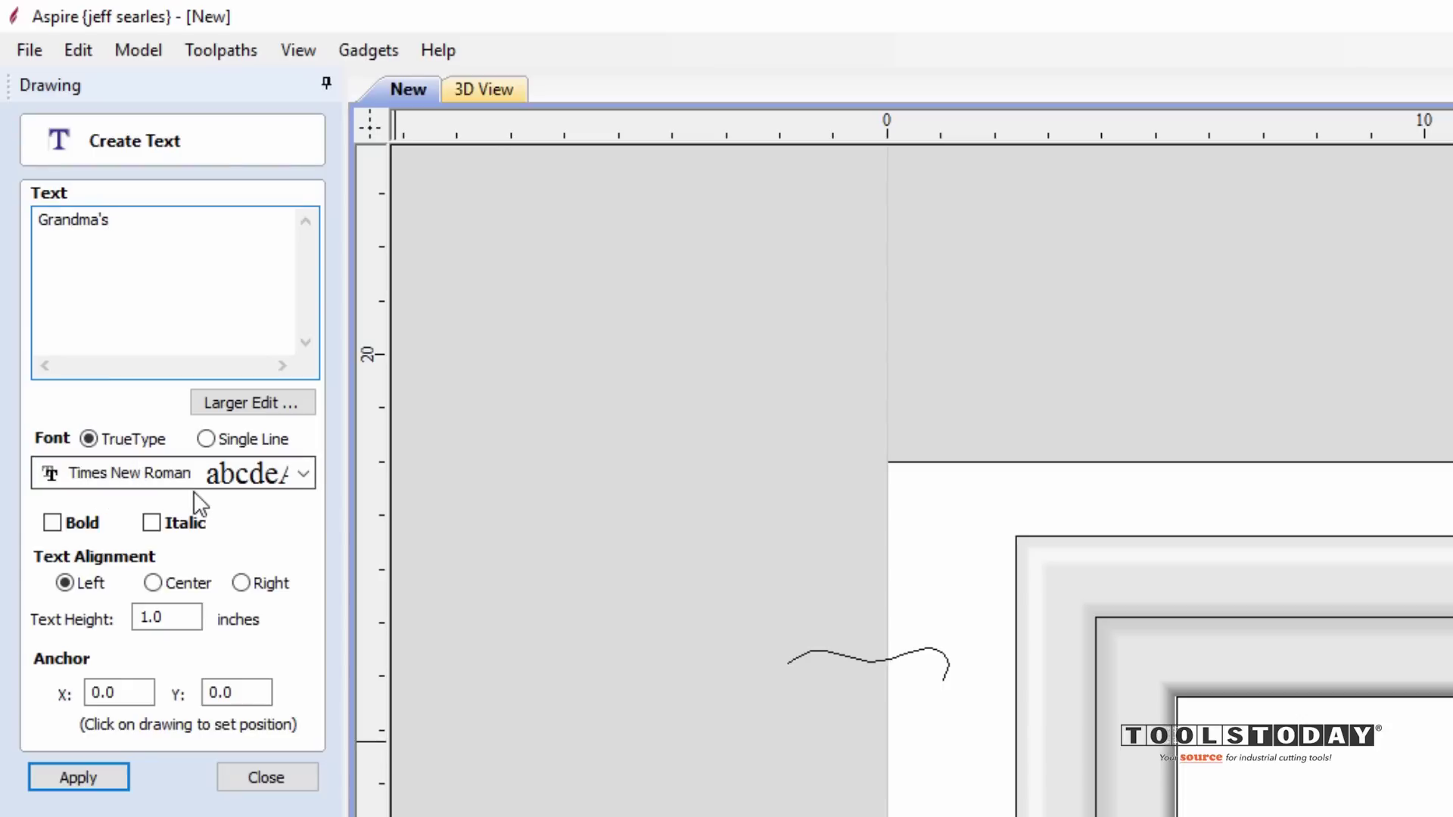
click(56, 772)
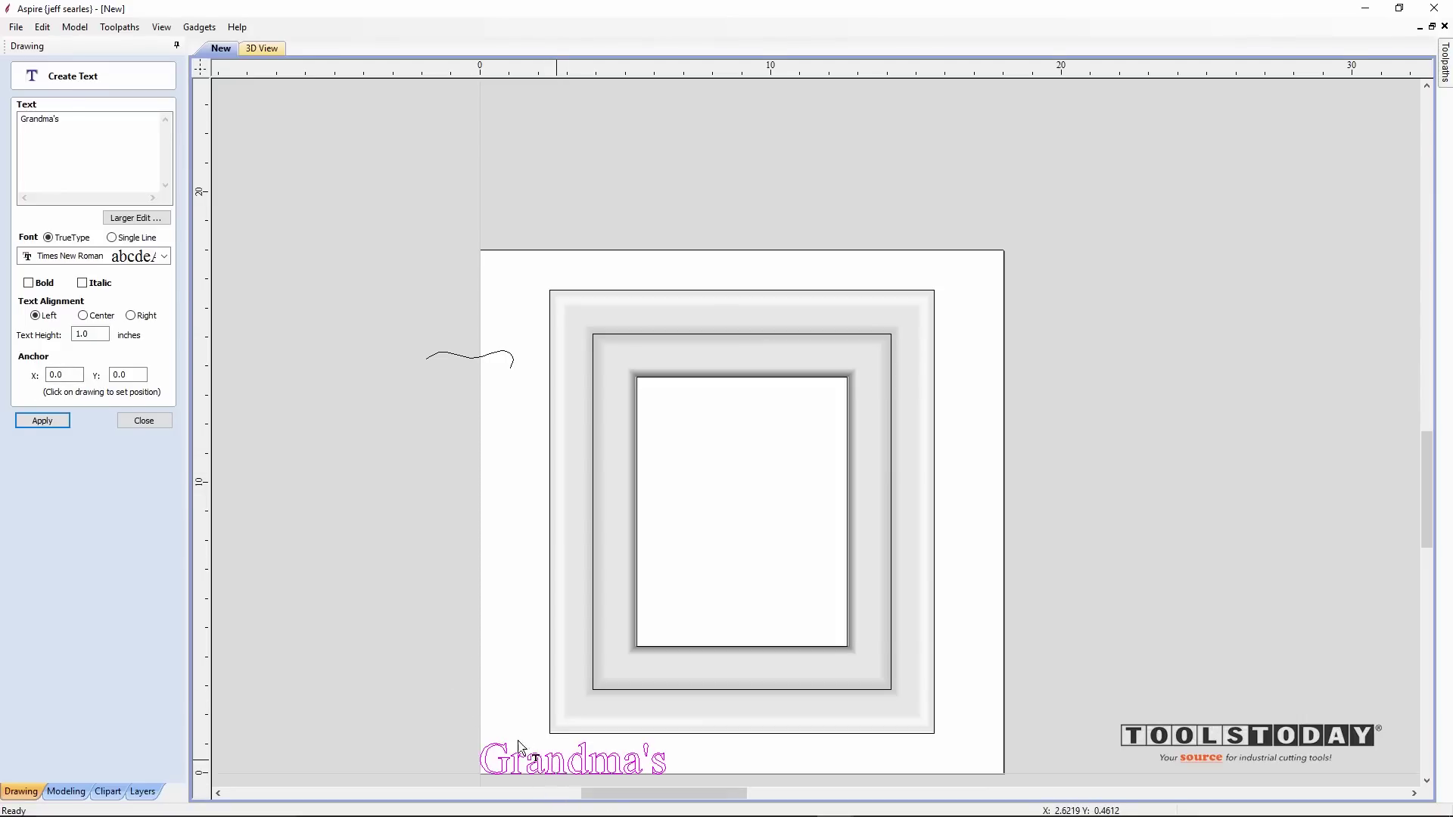
click(144, 420)
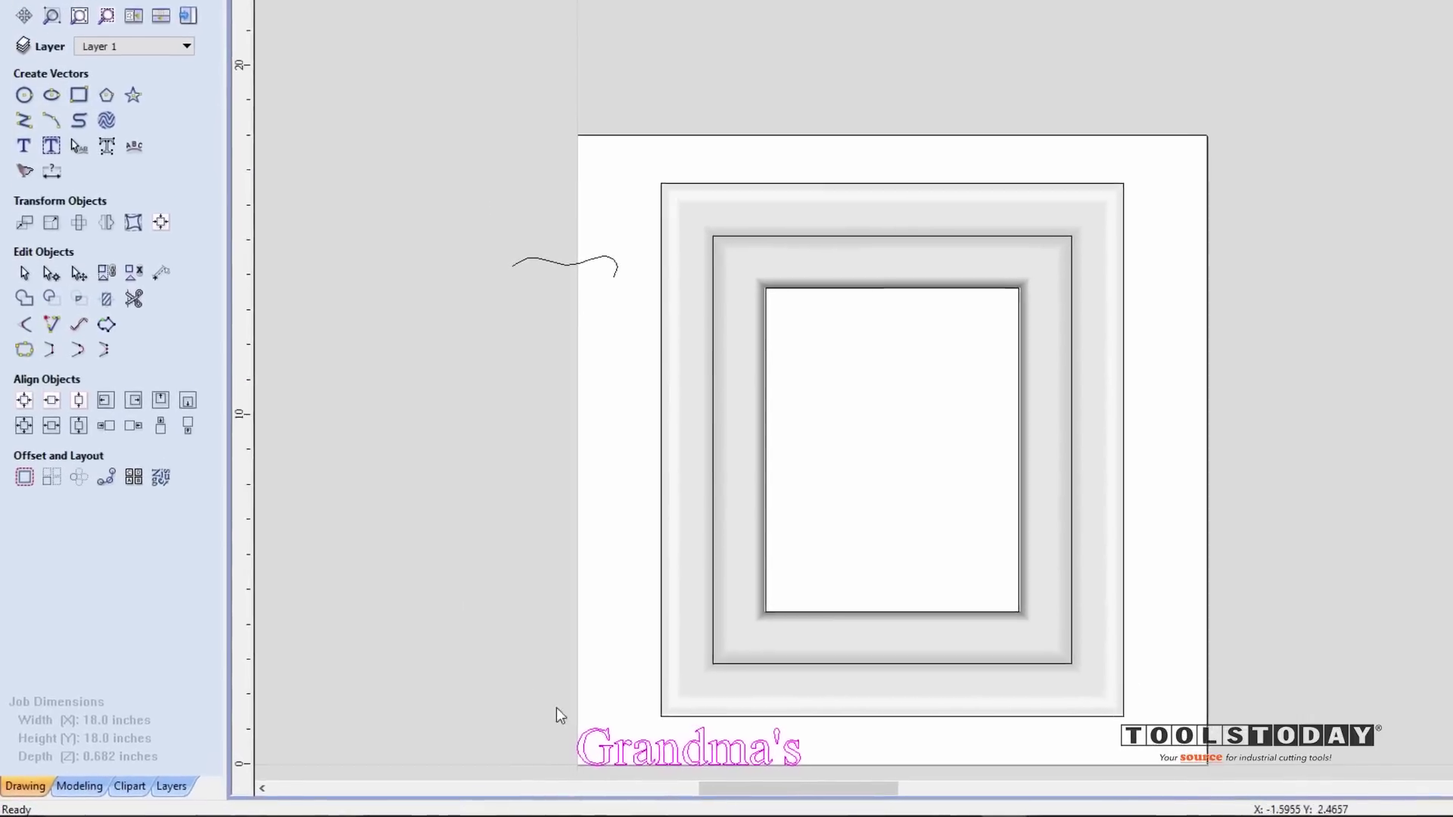
Center the "Grandma's" text on the frame's top side and enlarge it to about the middle rectangle's width
click(668, 736)
drag(668, 736, 887, 228)
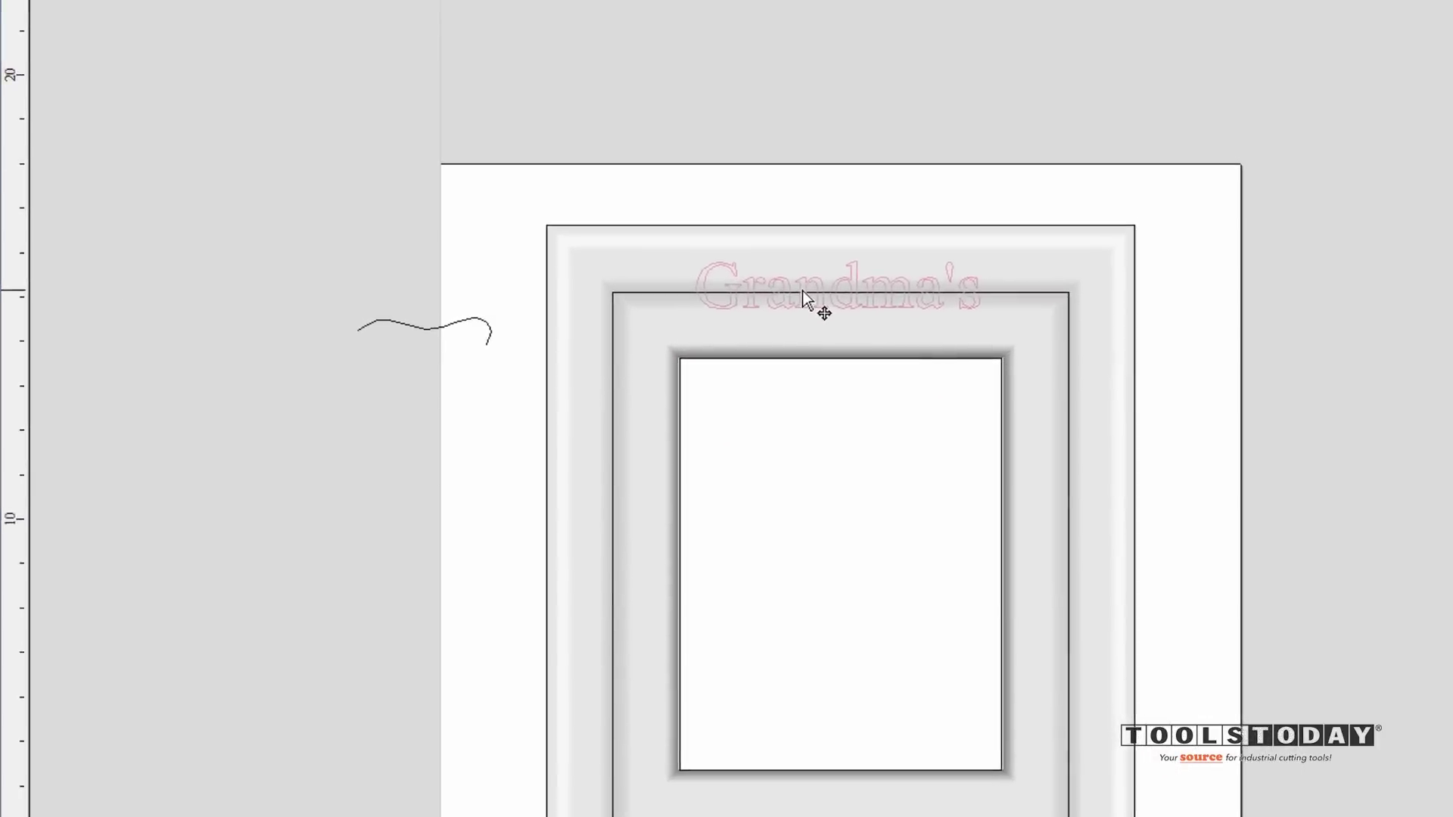
drag(803, 292, 815, 282)
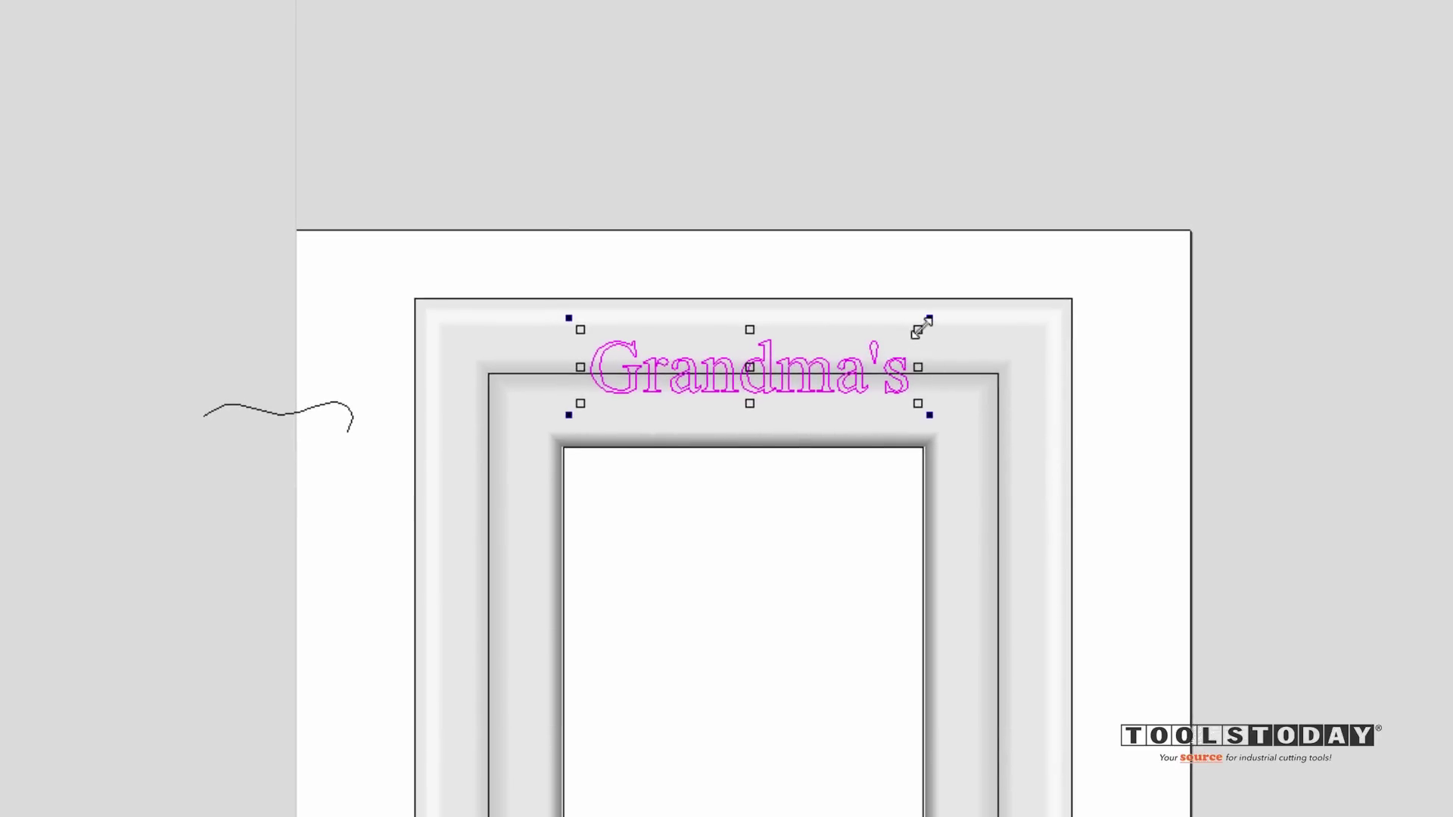
drag(921, 327, 931, 325)
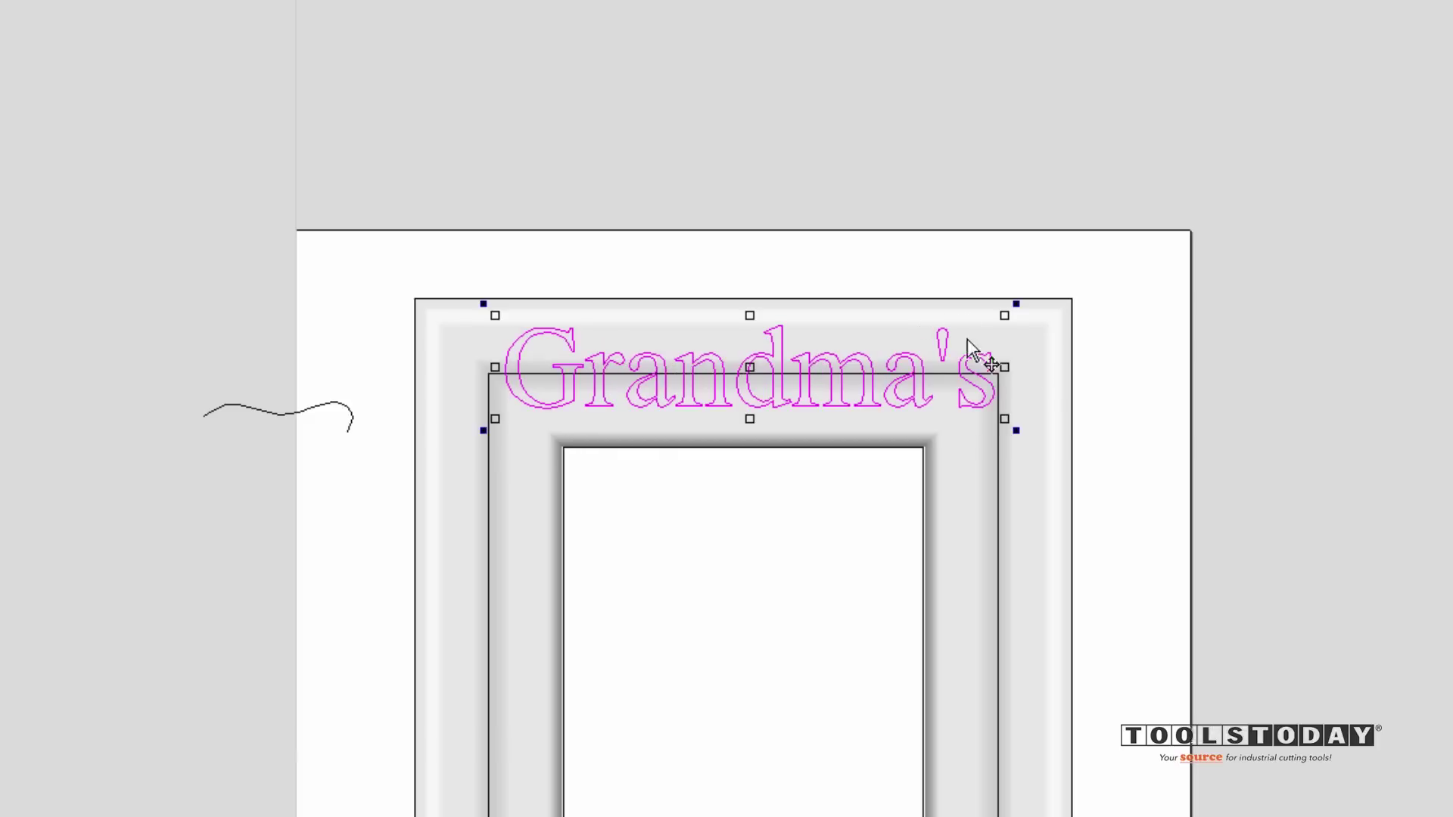
click(1406, 437)
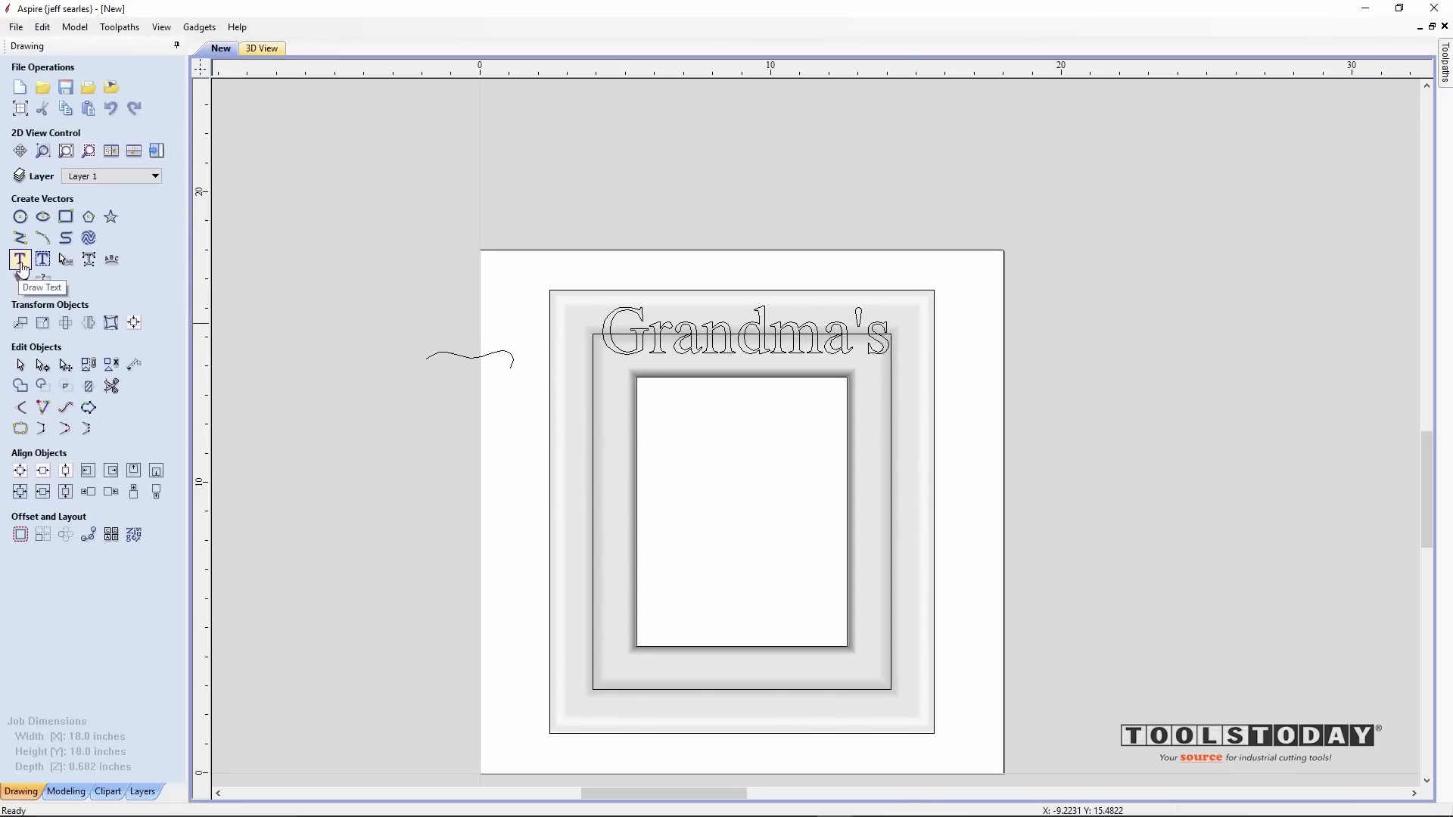
Create the text "Angels" in Times New Roman, 1.0 inch high, anchored at 0,0
click(21, 261)
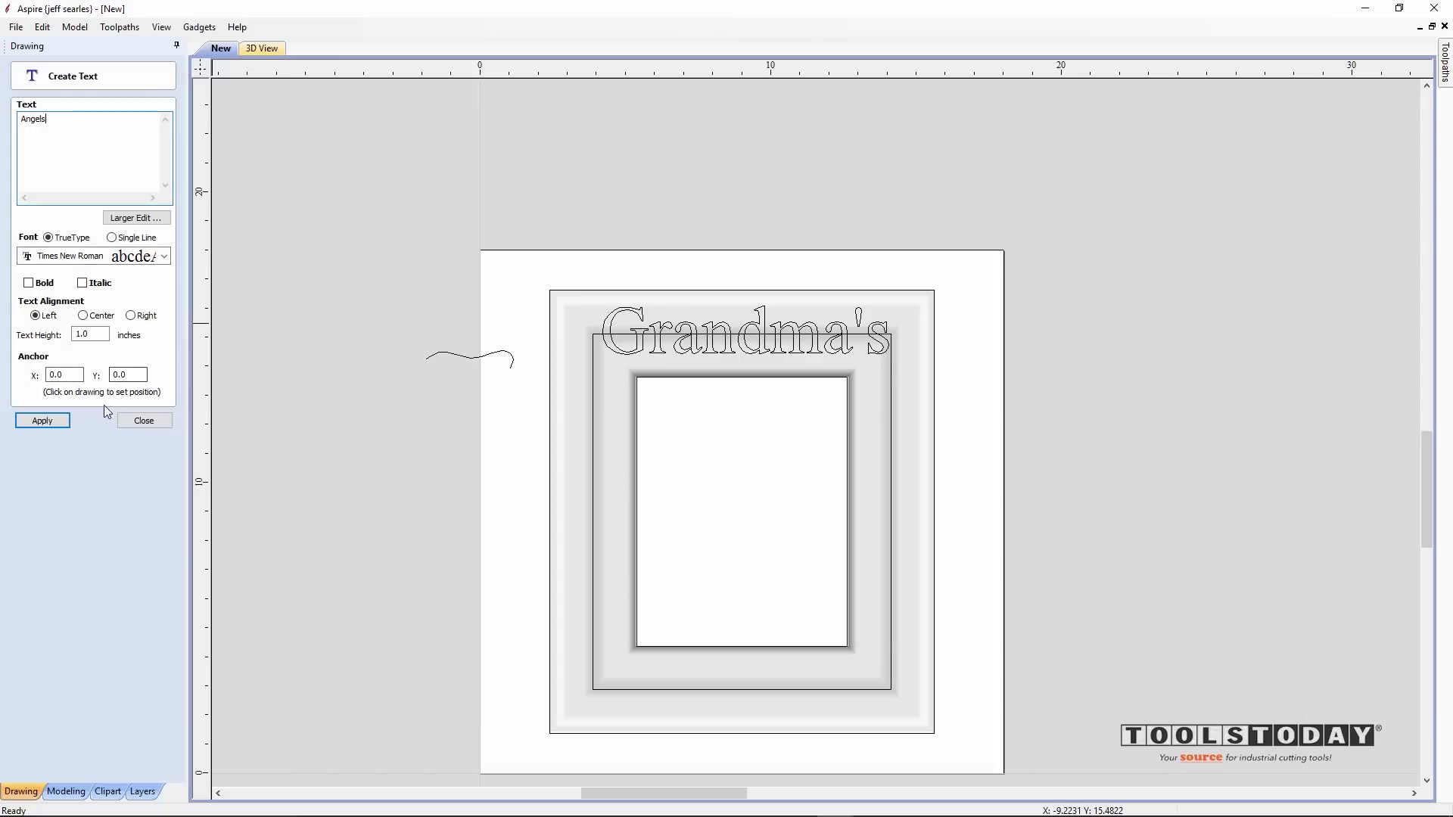
click(63, 422)
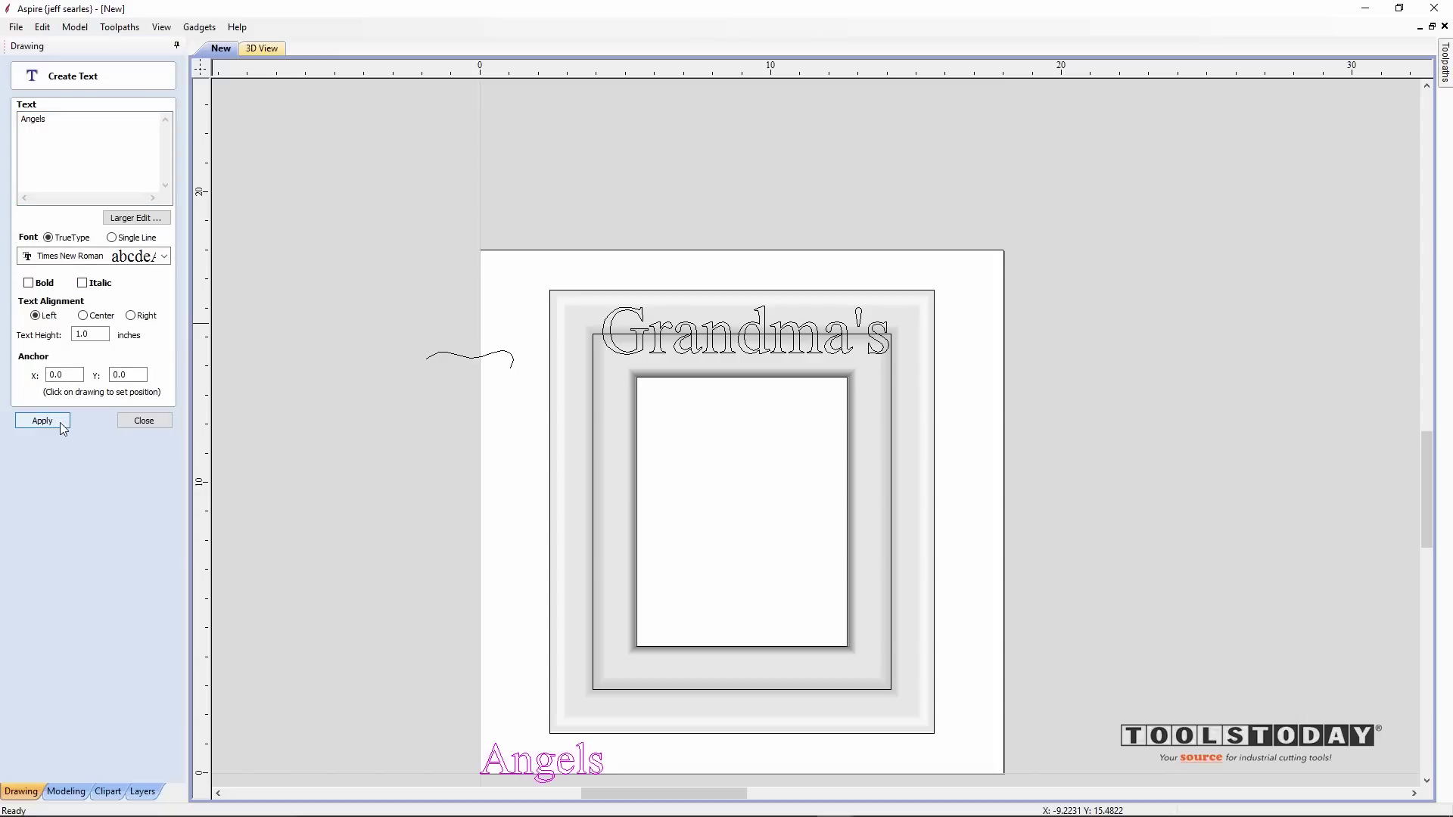
click(127, 421)
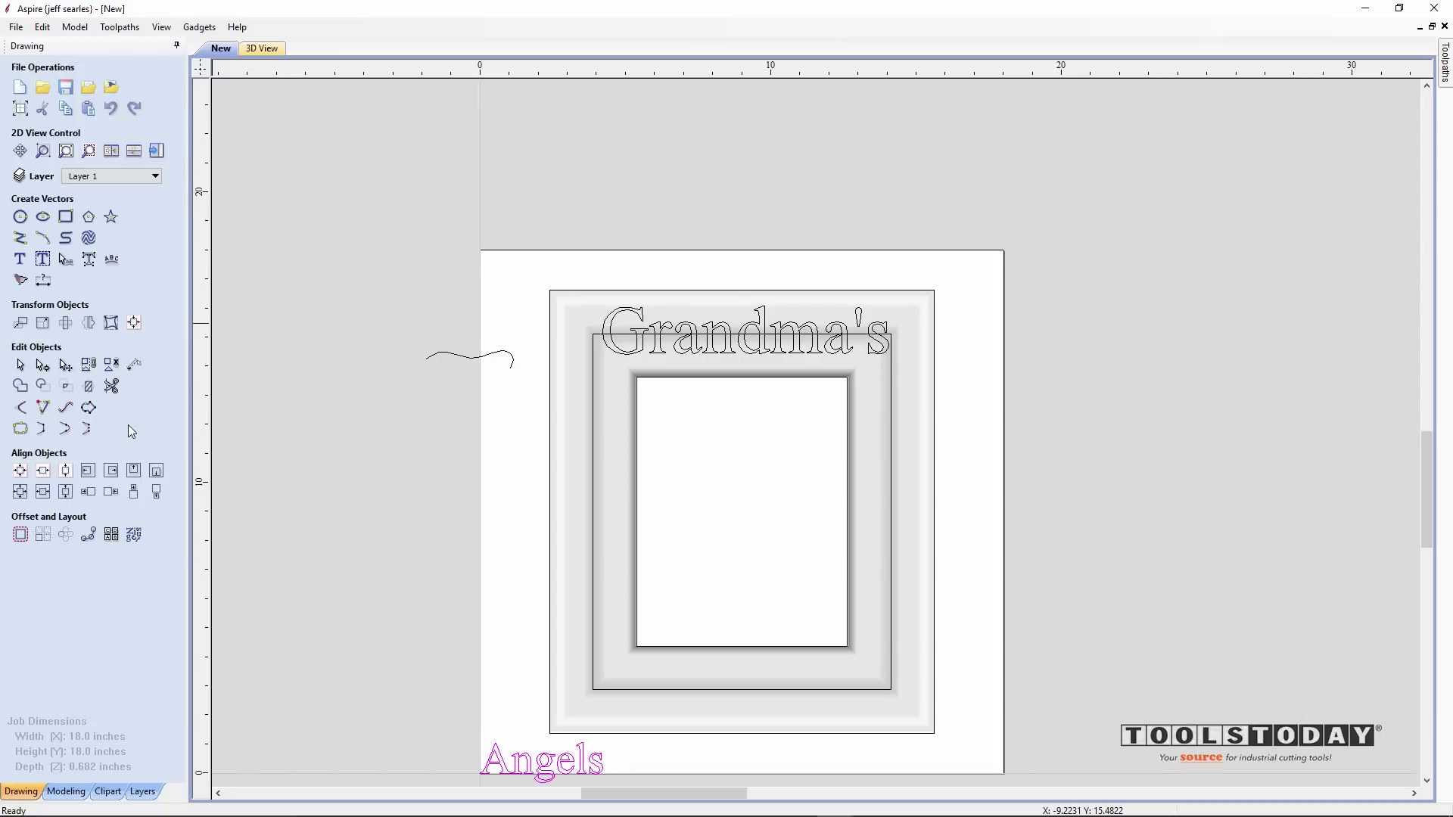
Move the "Angels" text onto the frame's bottom side and enlarge it to about 7.5 by 2.4 inches
click(543, 772)
drag(545, 761, 818, 655)
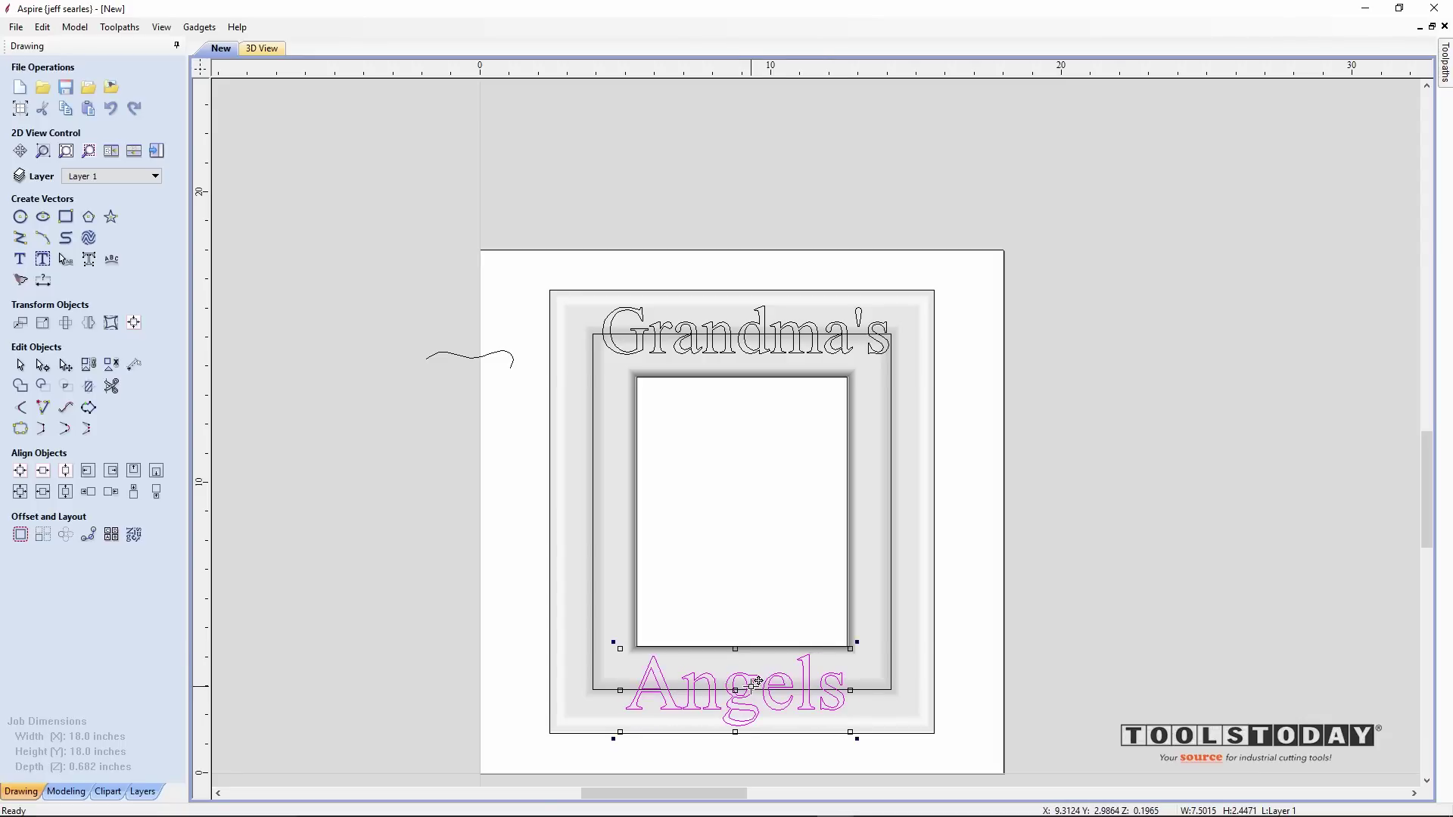
click(1015, 697)
Start a 3D roughing toolpath for the frame's inner and outer rectangles, using the Amana 46321 1/4 inch 2 Flute UP CUT end mill
key(F12)
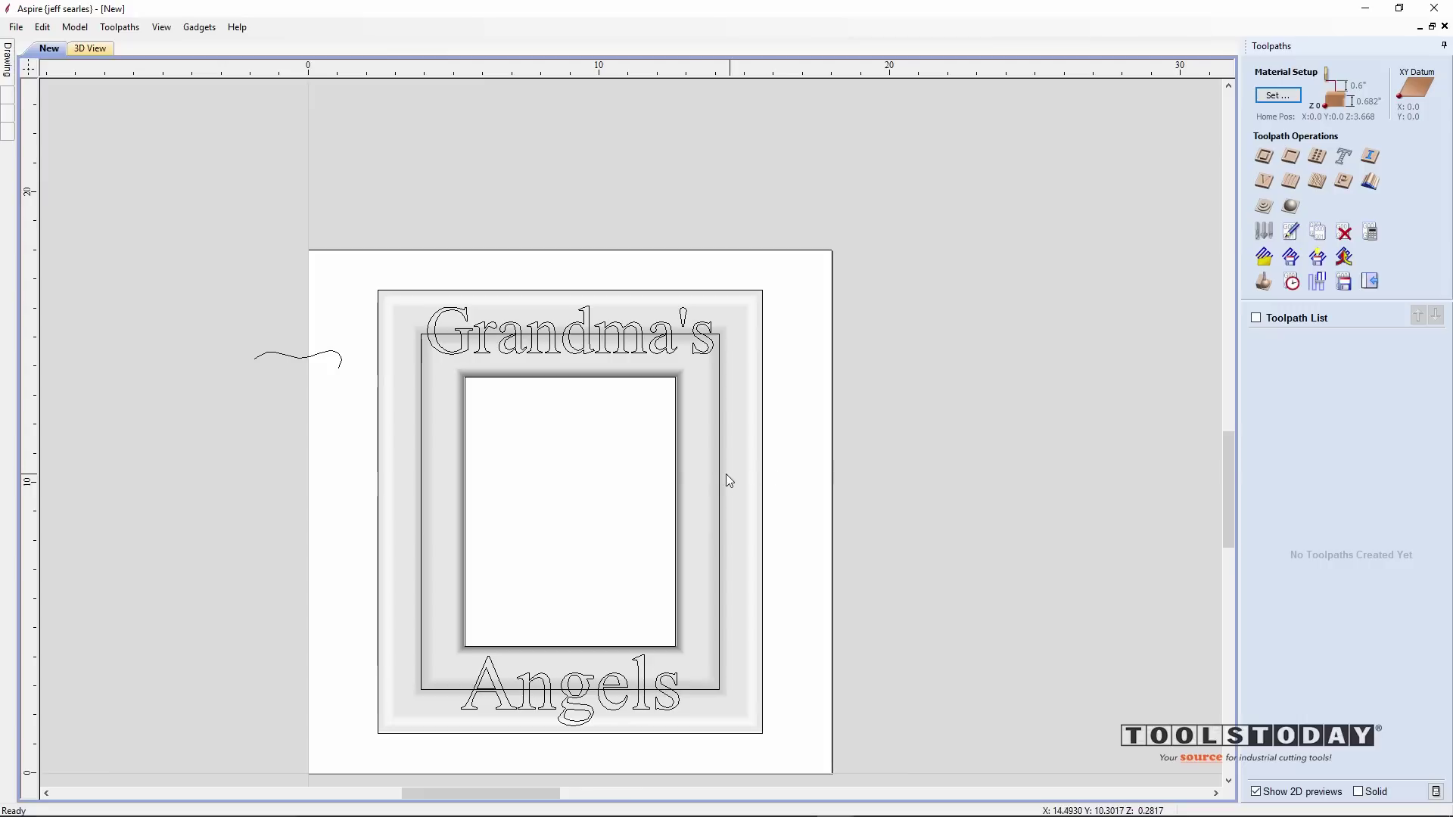
click(675, 456)
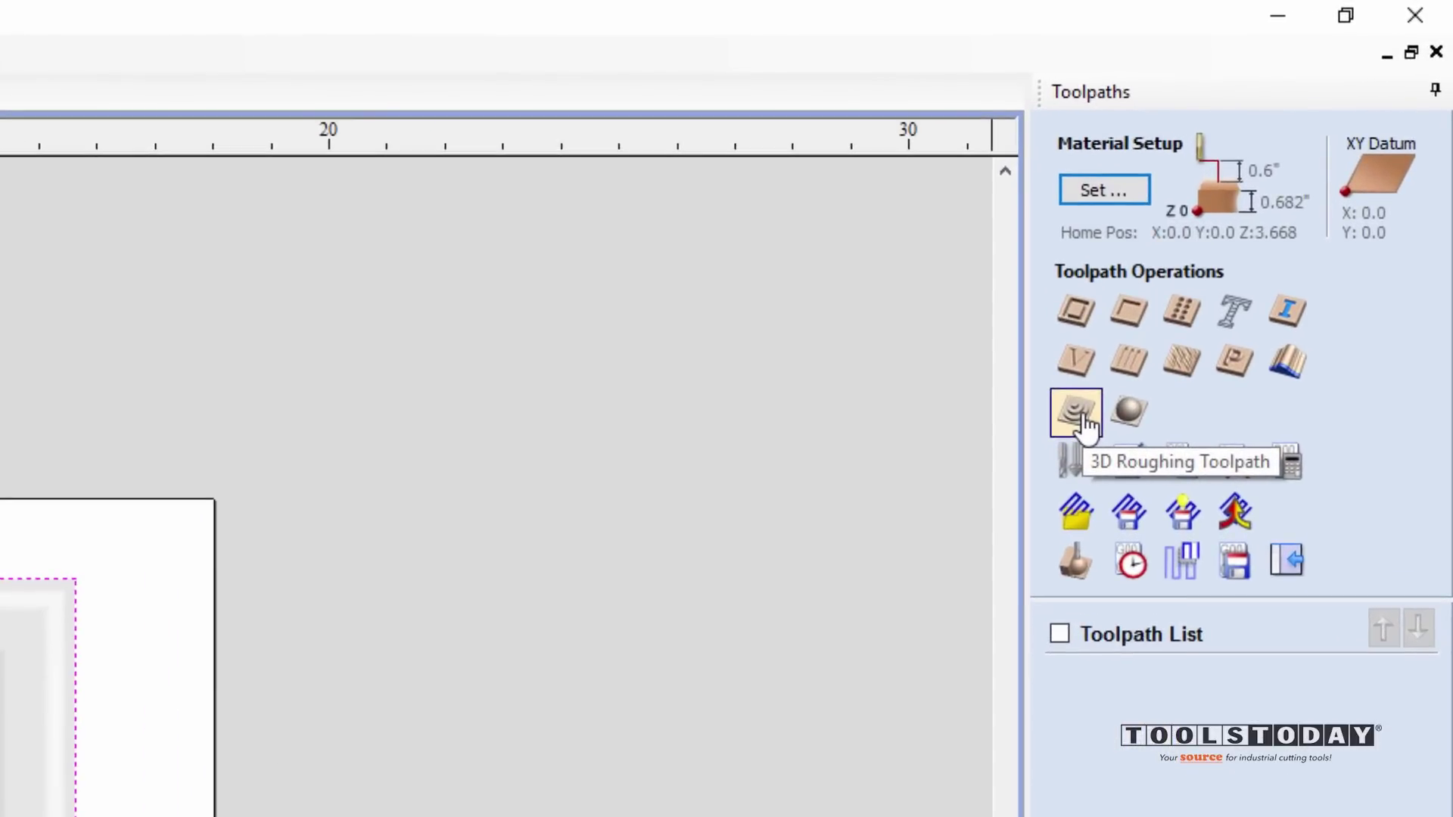
click(1076, 415)
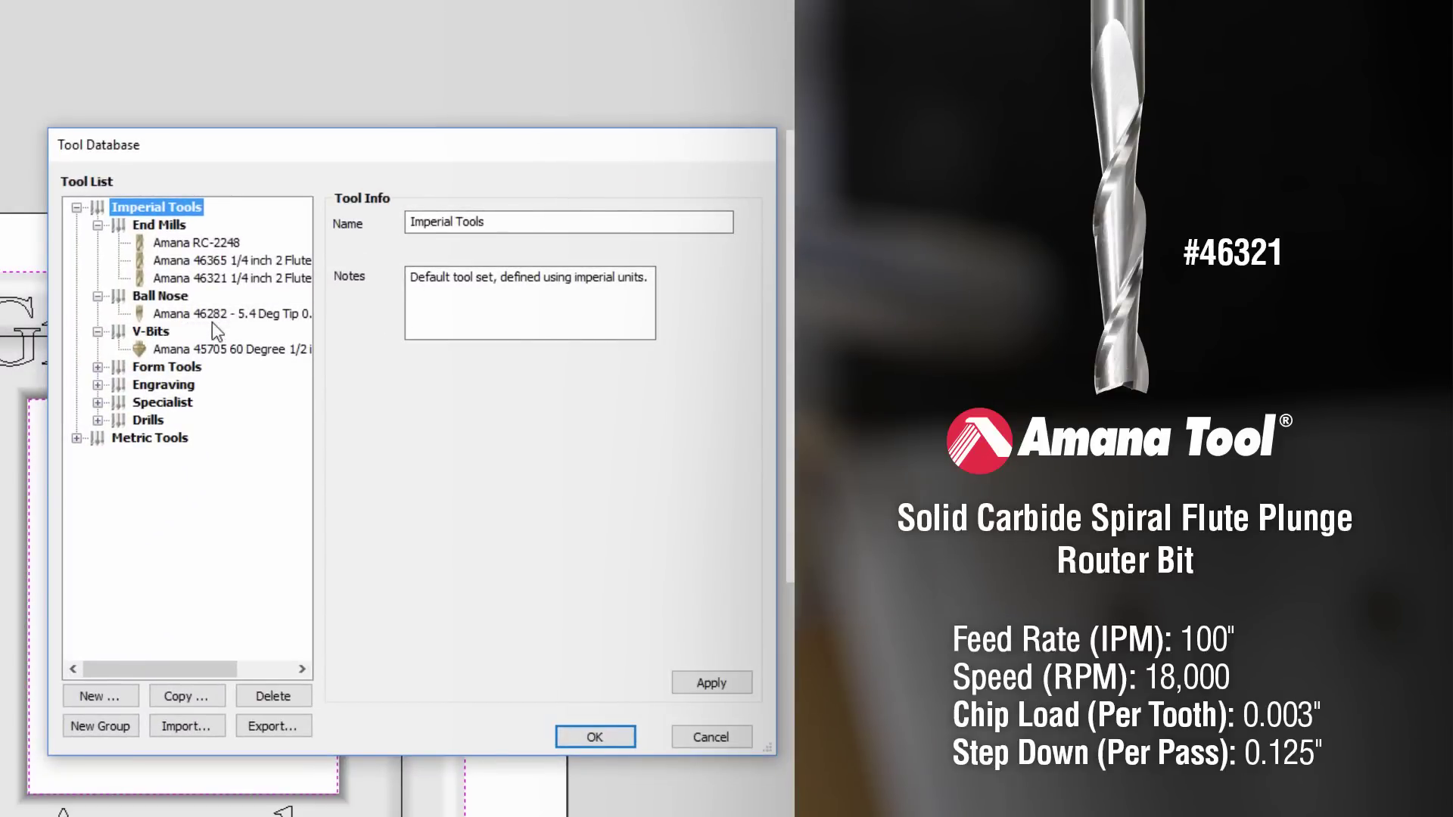
click(227, 278)
click(558, 628)
click(576, 657)
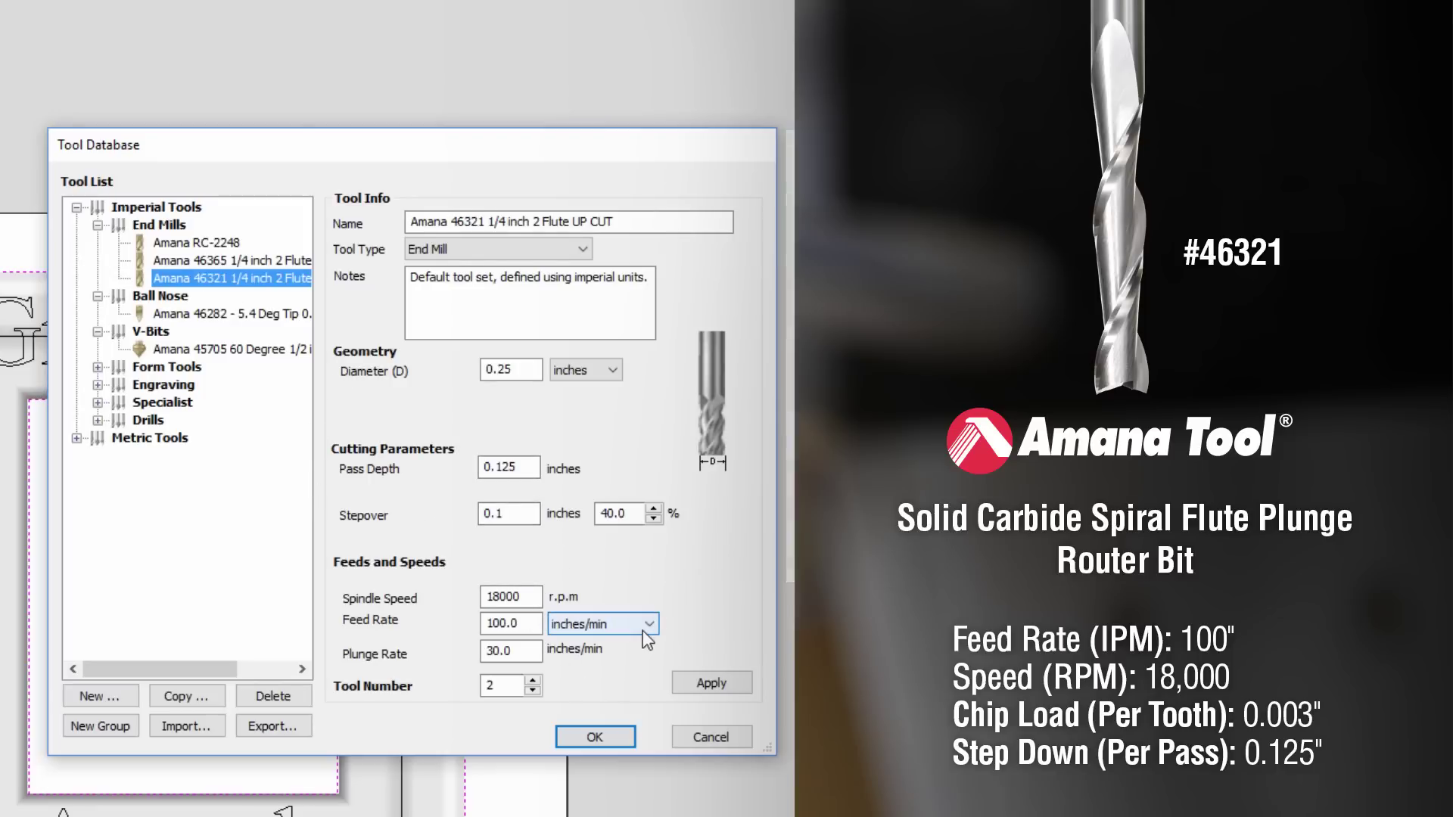
click(595, 737)
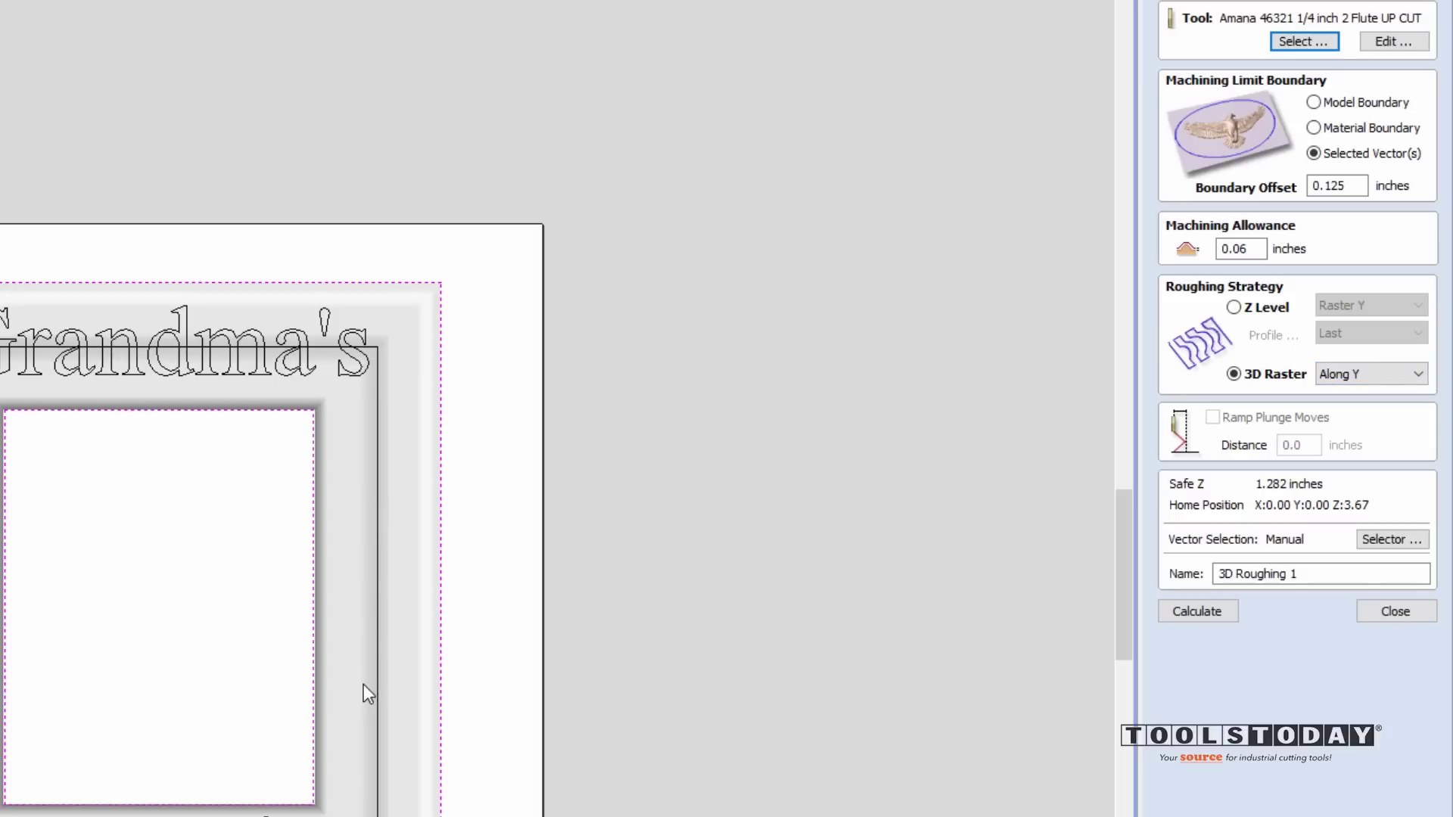
Calculate the roughing toolpath within the selected vectors using 0.125-inch boundary offset, 0.06-inch allowance and 3D Raster Along Y, and preview the cut
click(1161, 615)
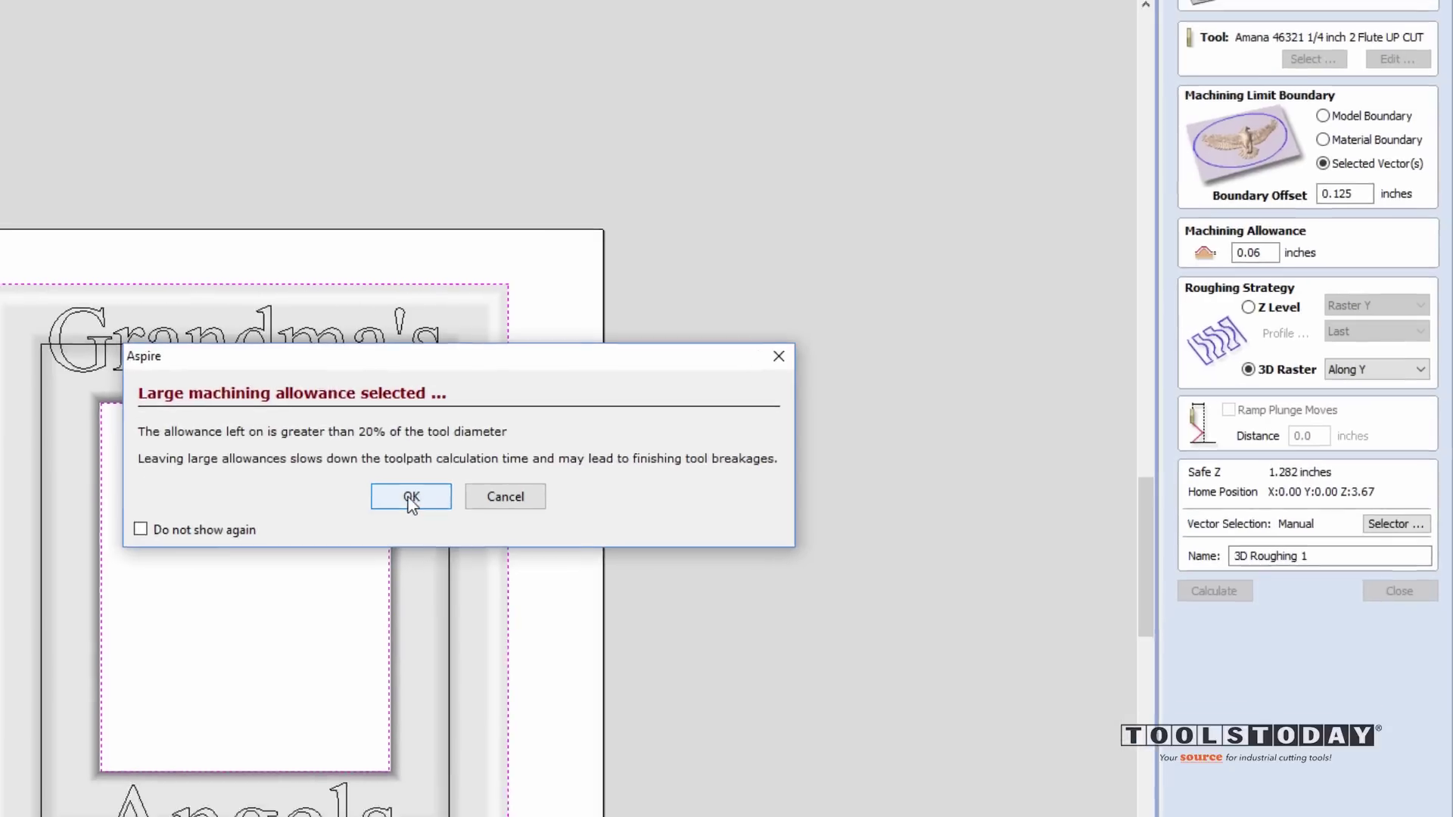
click(337, 511)
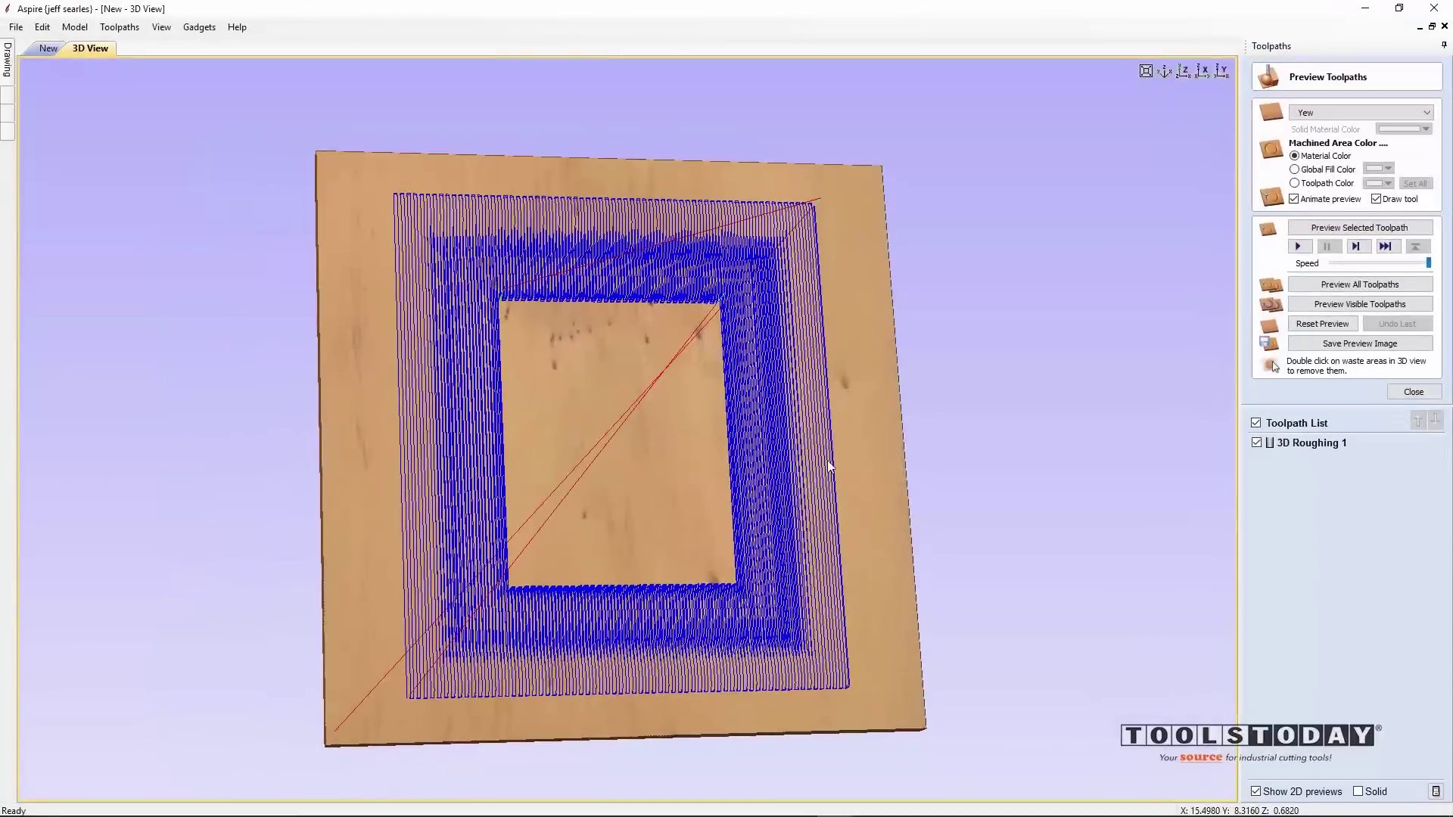
drag(829, 466, 496, 567)
drag(677, 439, 901, 407)
click(1306, 307)
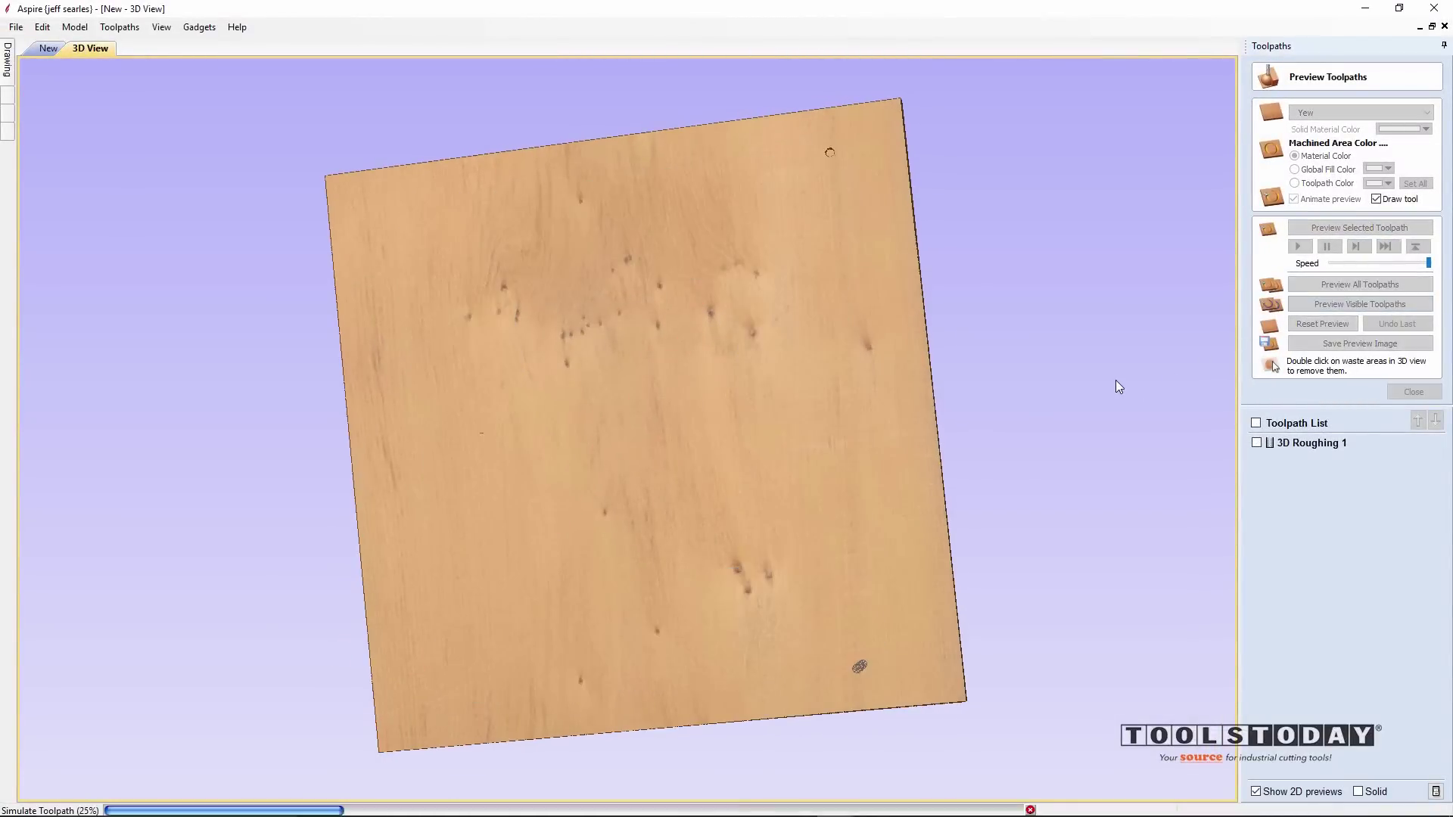
drag(861, 431, 515, 510)
drag(898, 500, 1069, 606)
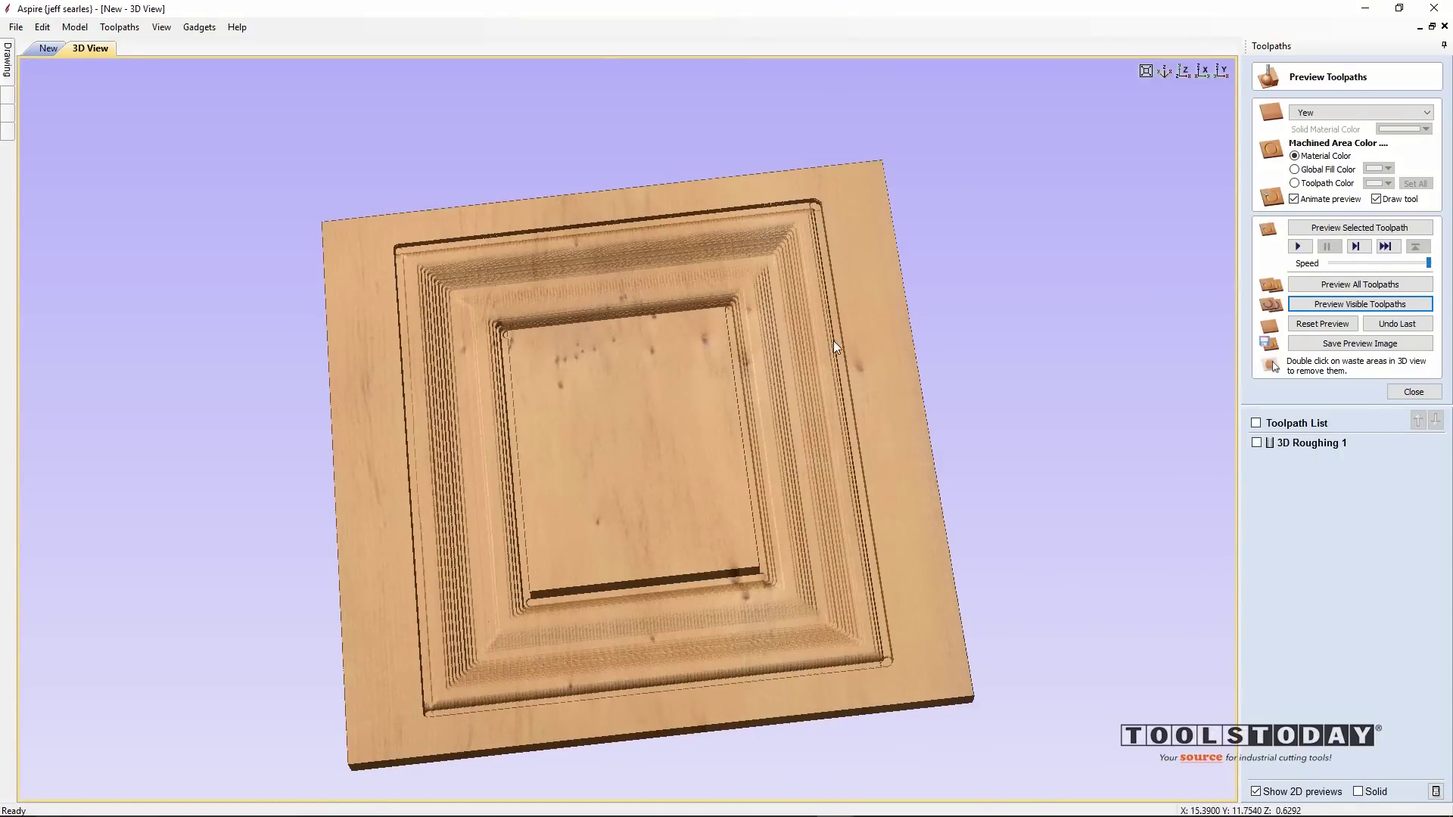
key(Escape)
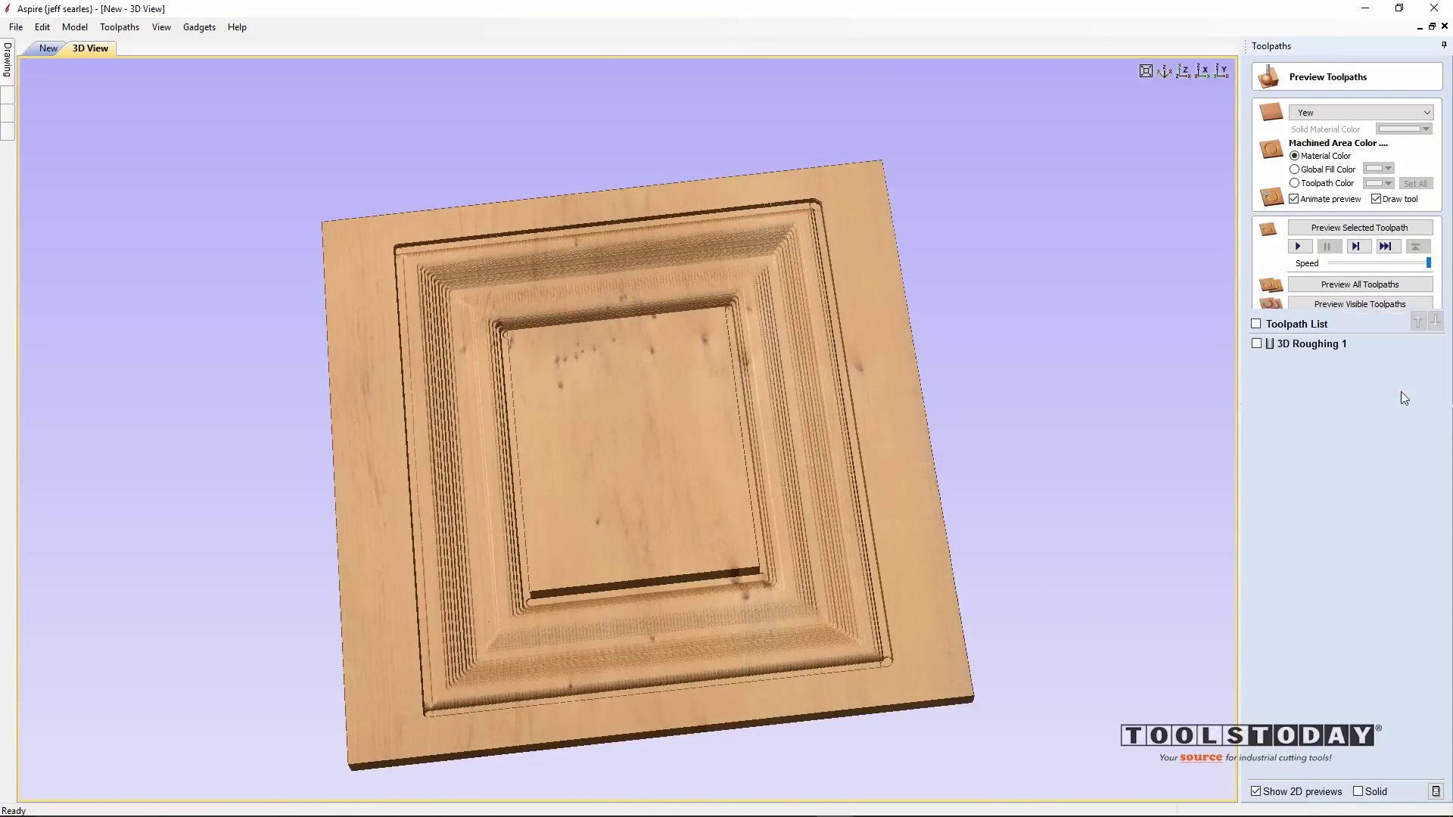
Calculate and preview a 3D finishing toolpath within the same rectangles using the Amana 46282 tool, 0.0 boundary offset and Raster strategy at 0.0 degrees
click(43, 49)
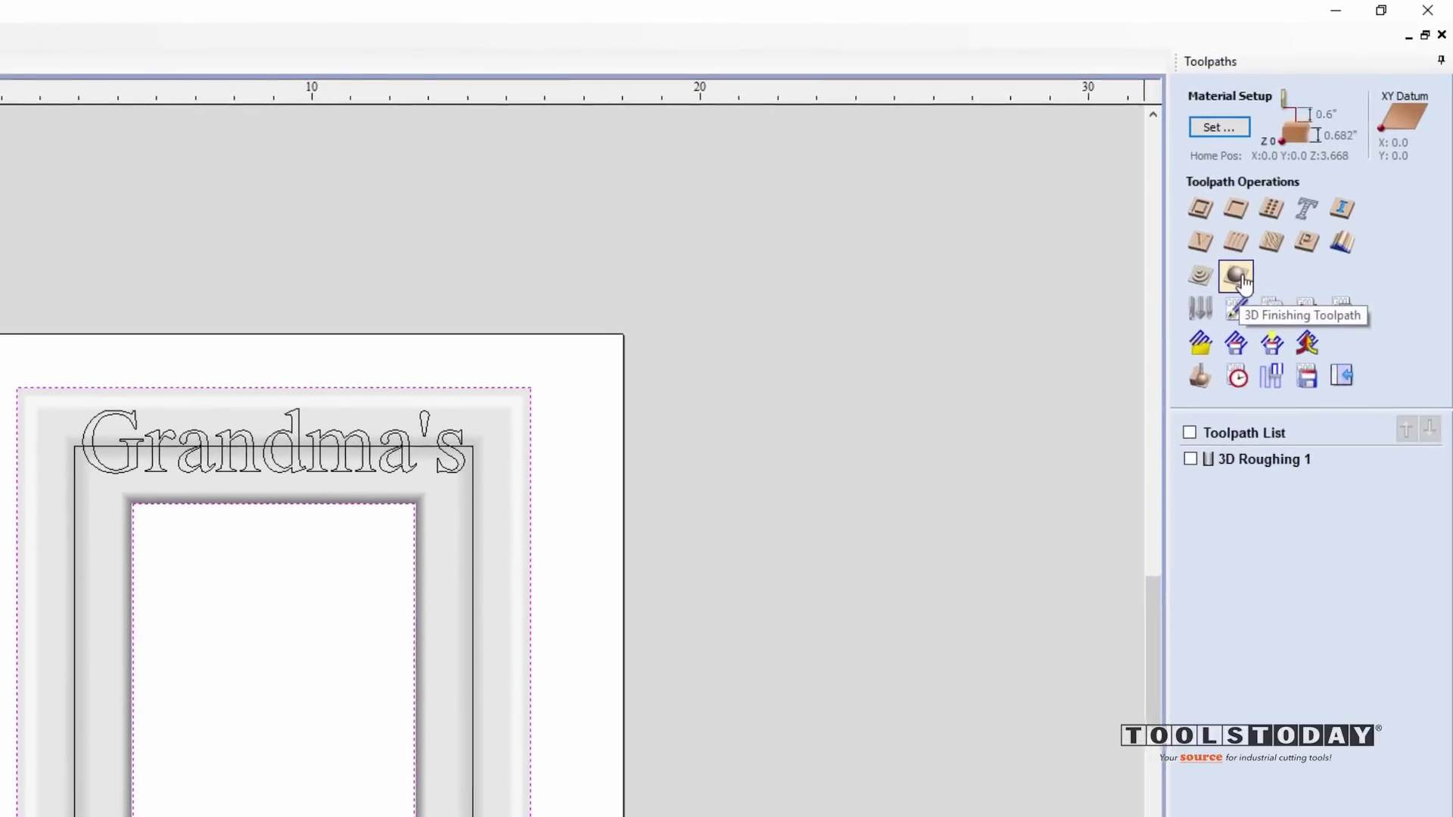
click(1258, 253)
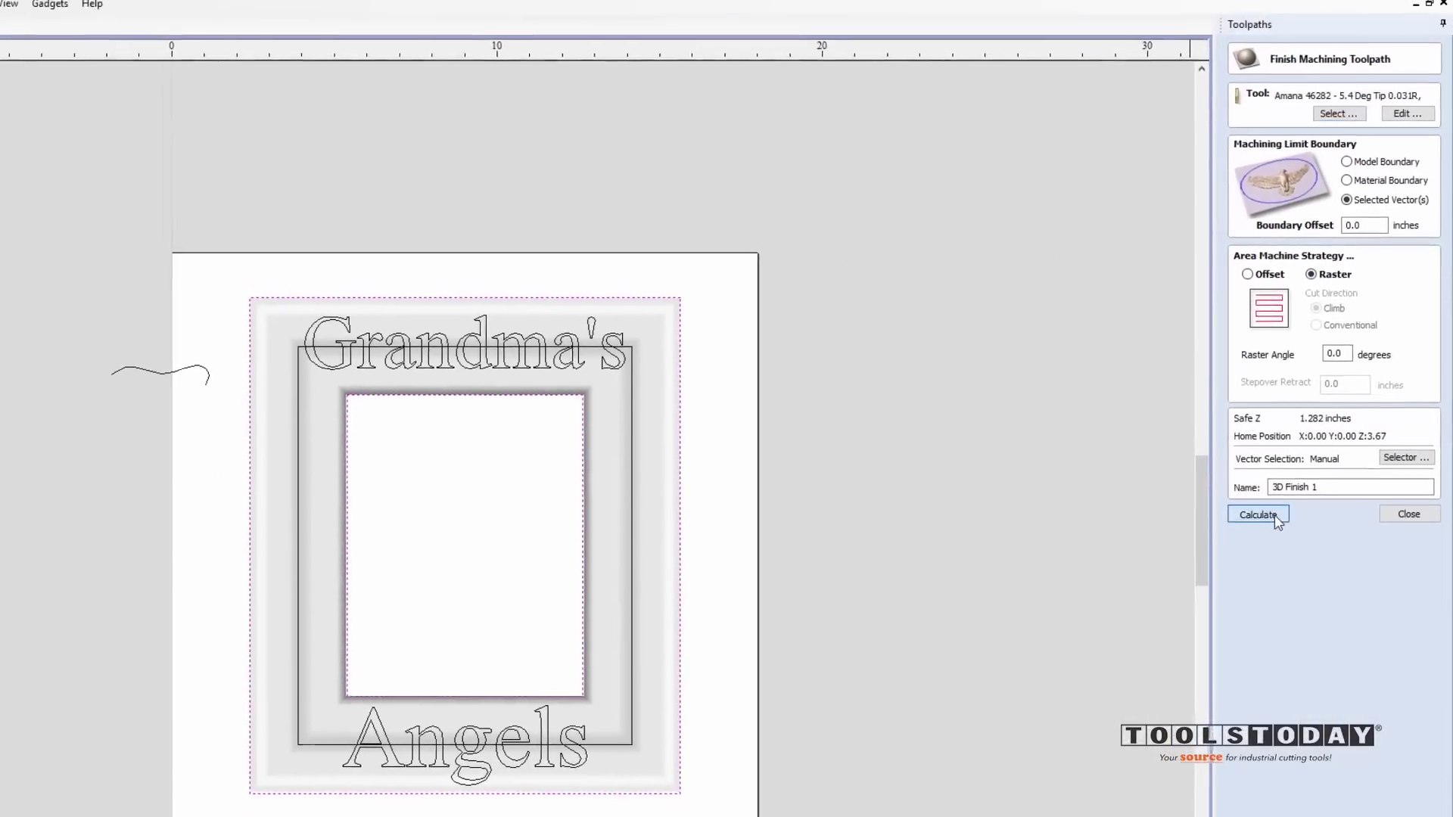
click(1257, 514)
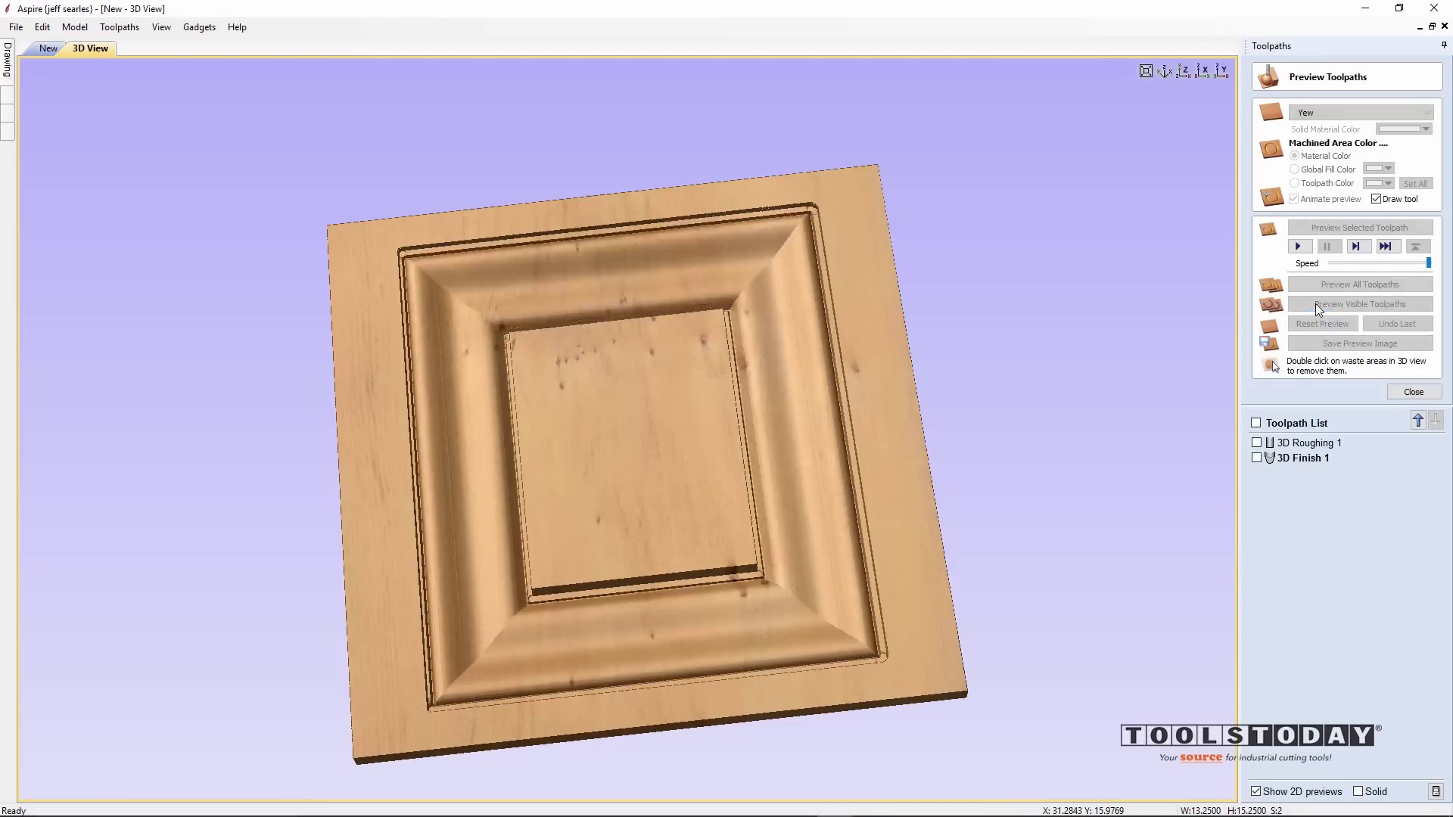
drag(756, 393, 577, 239)
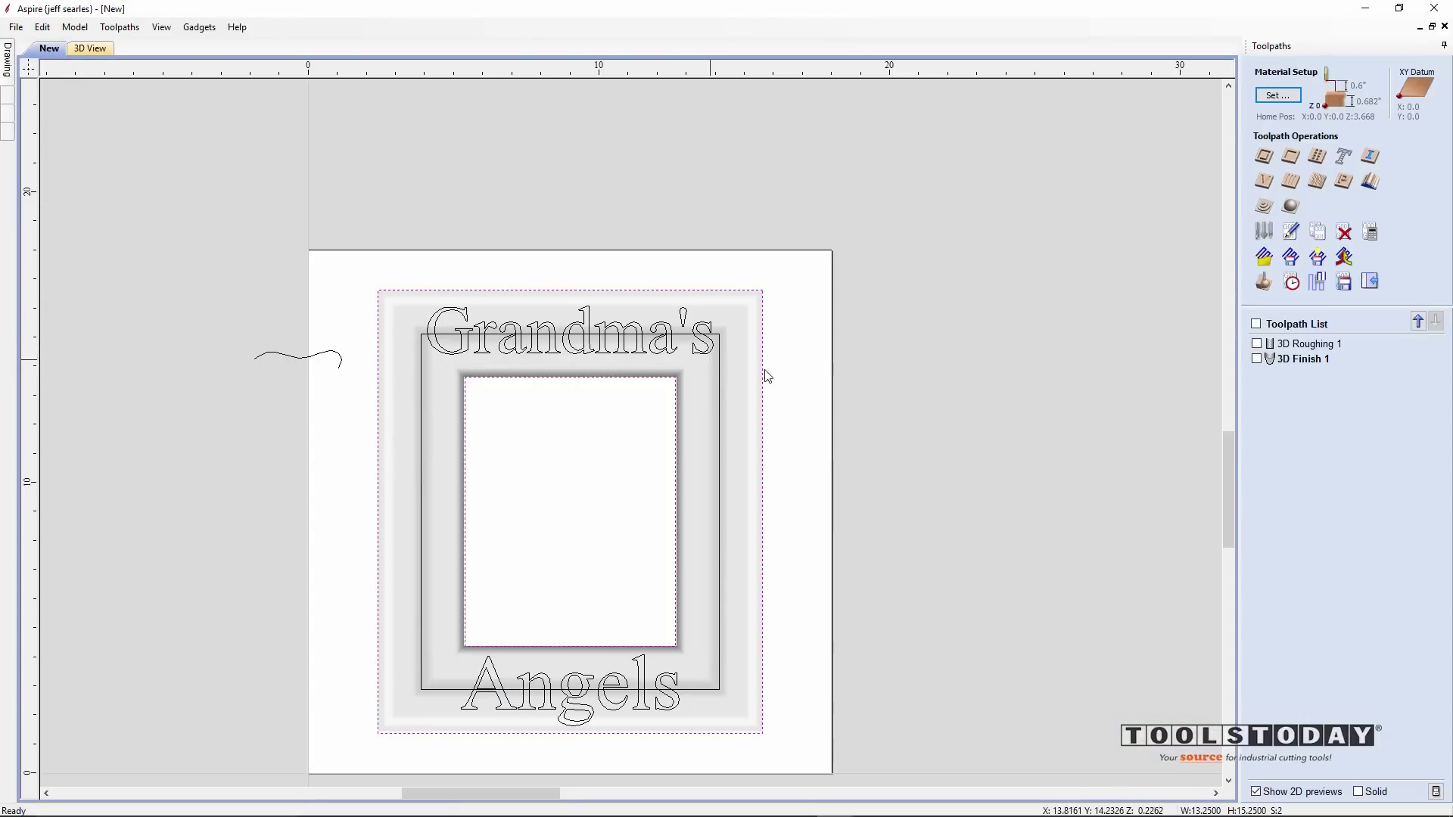
Create and preview a V-carve toolpath for "Grandma's" and "Angels" with the Amana 45705 60 Degree 1/2 inch bit set as tool number 3
click(625, 359)
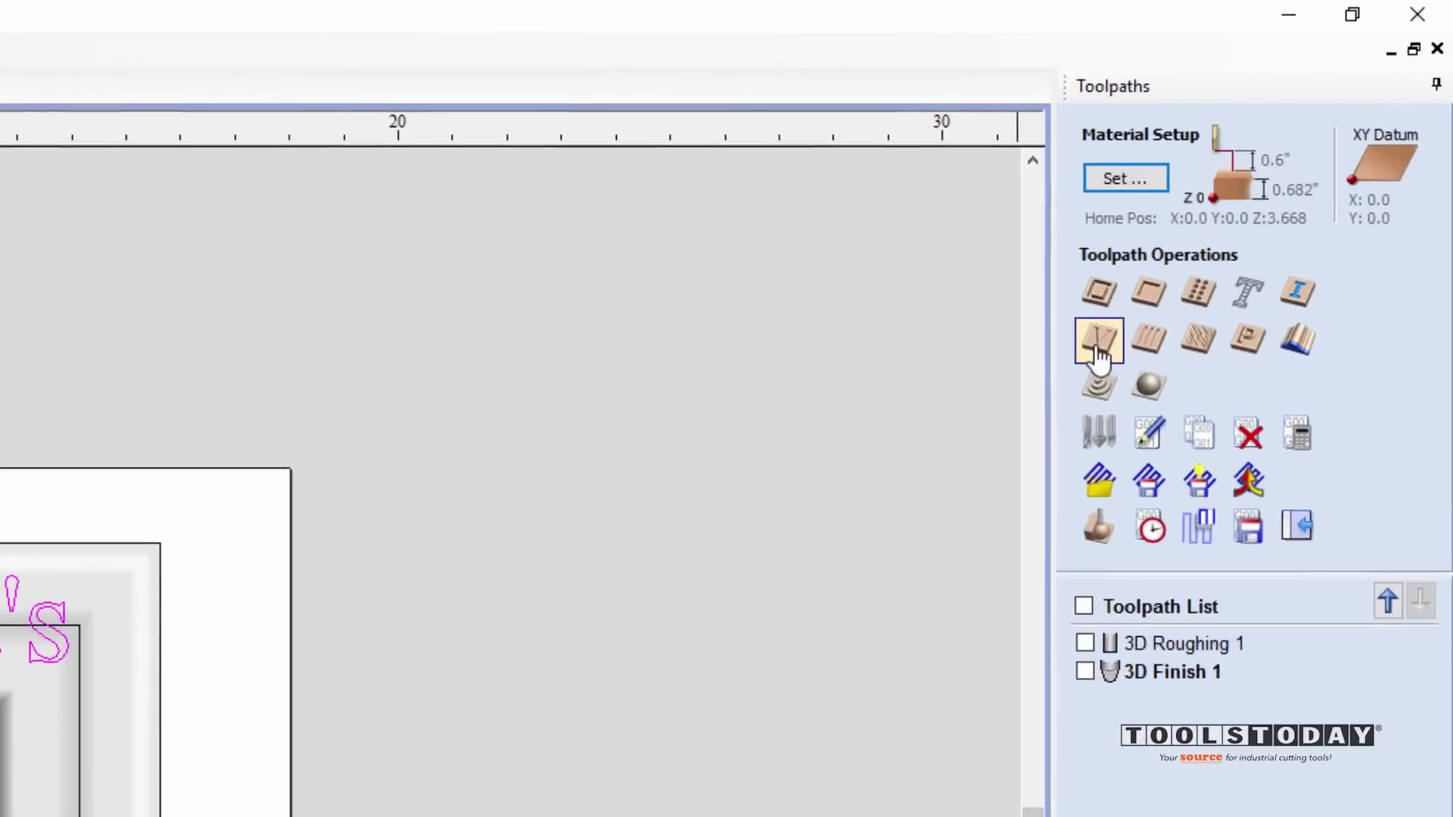
click(1067, 390)
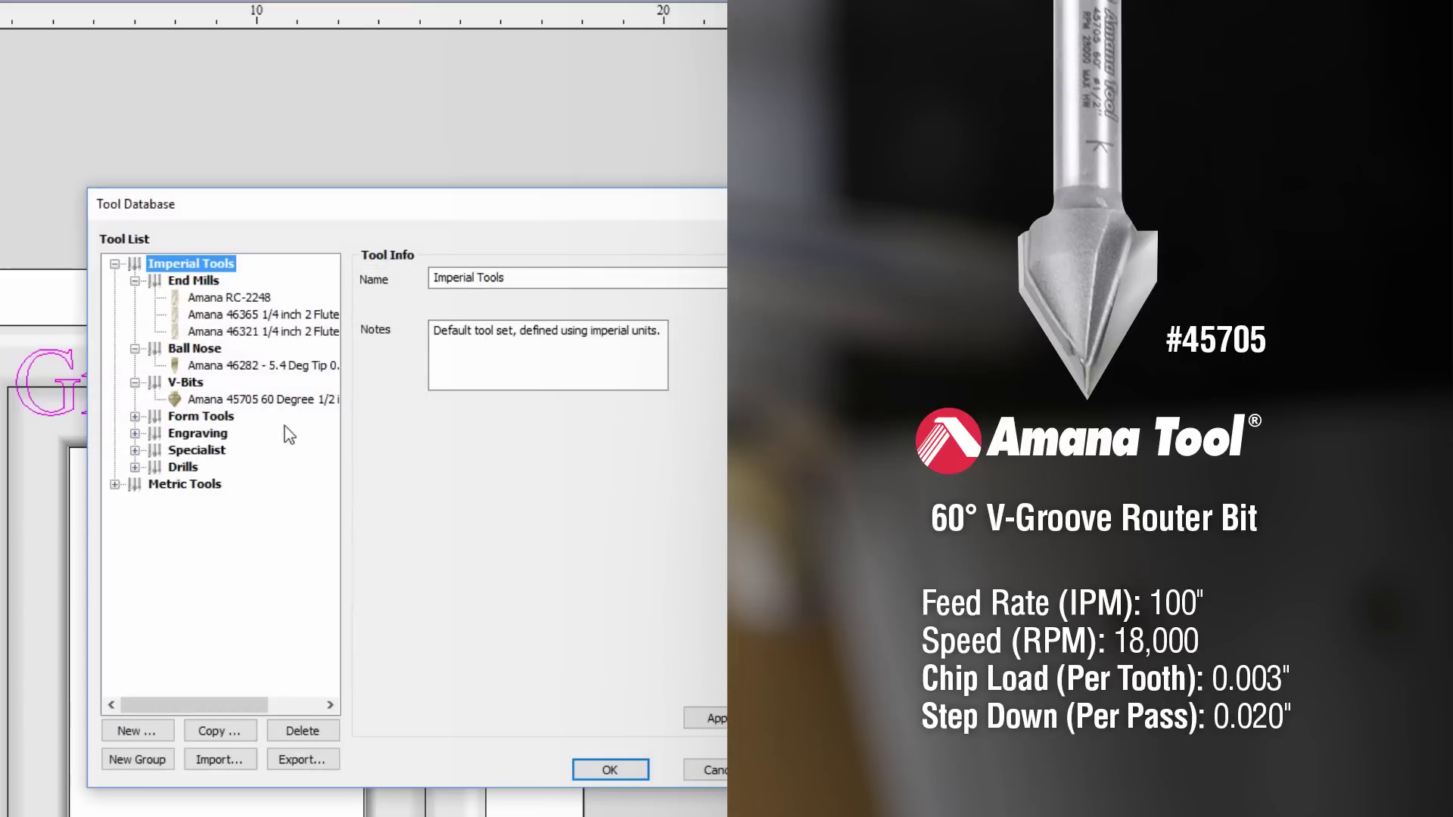
click(261, 399)
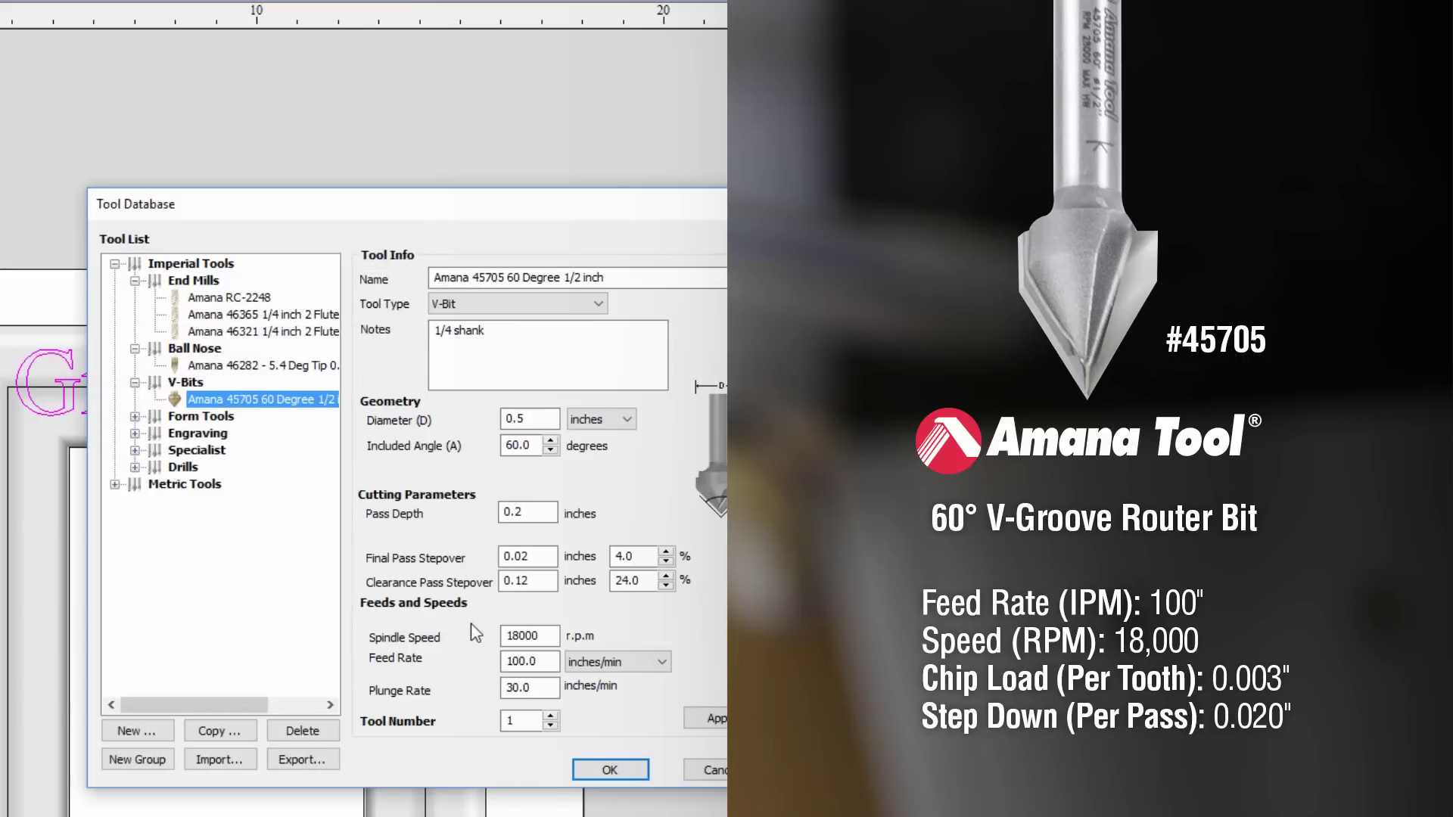
click(550, 716)
click(550, 716)
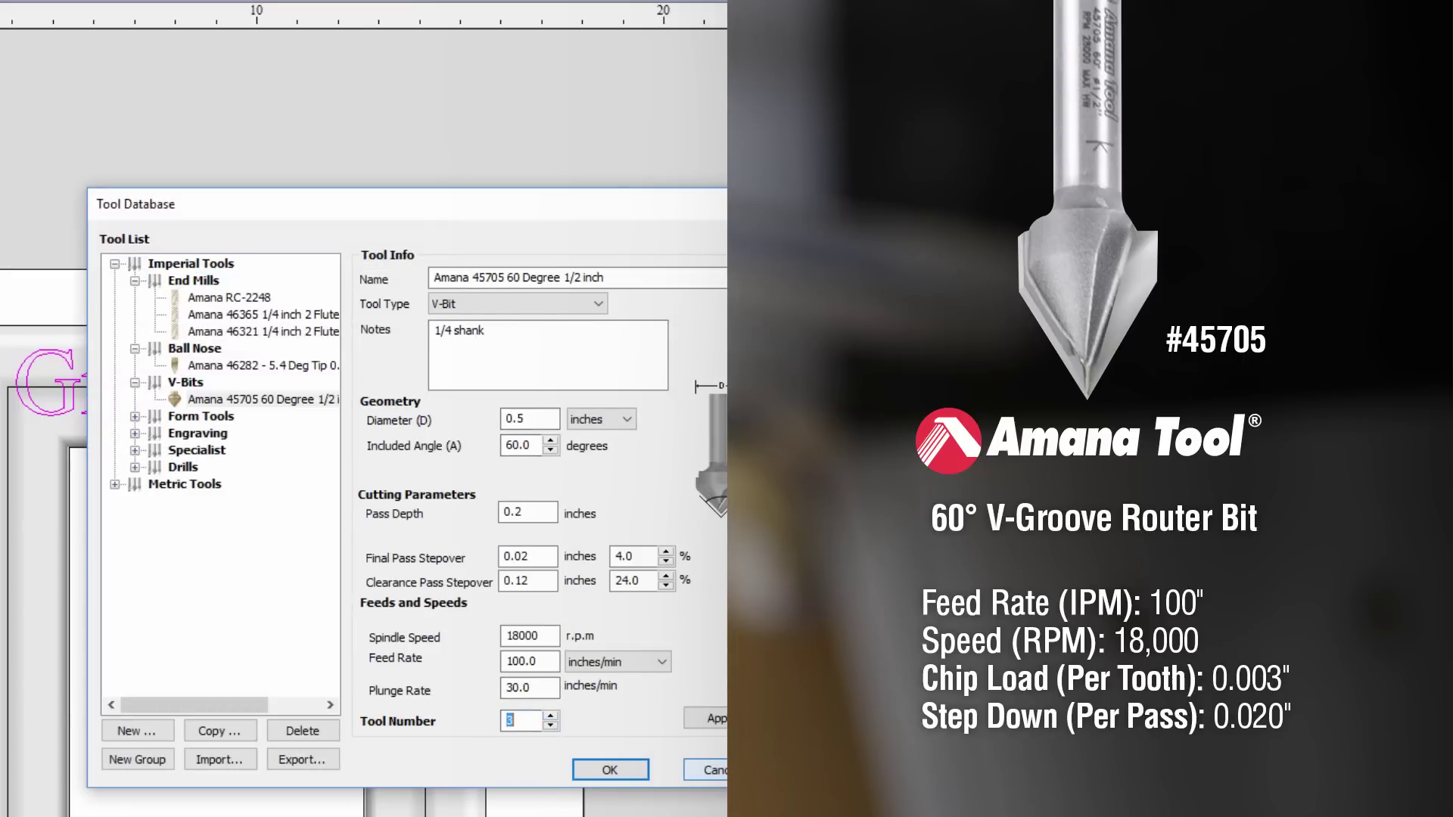
click(607, 770)
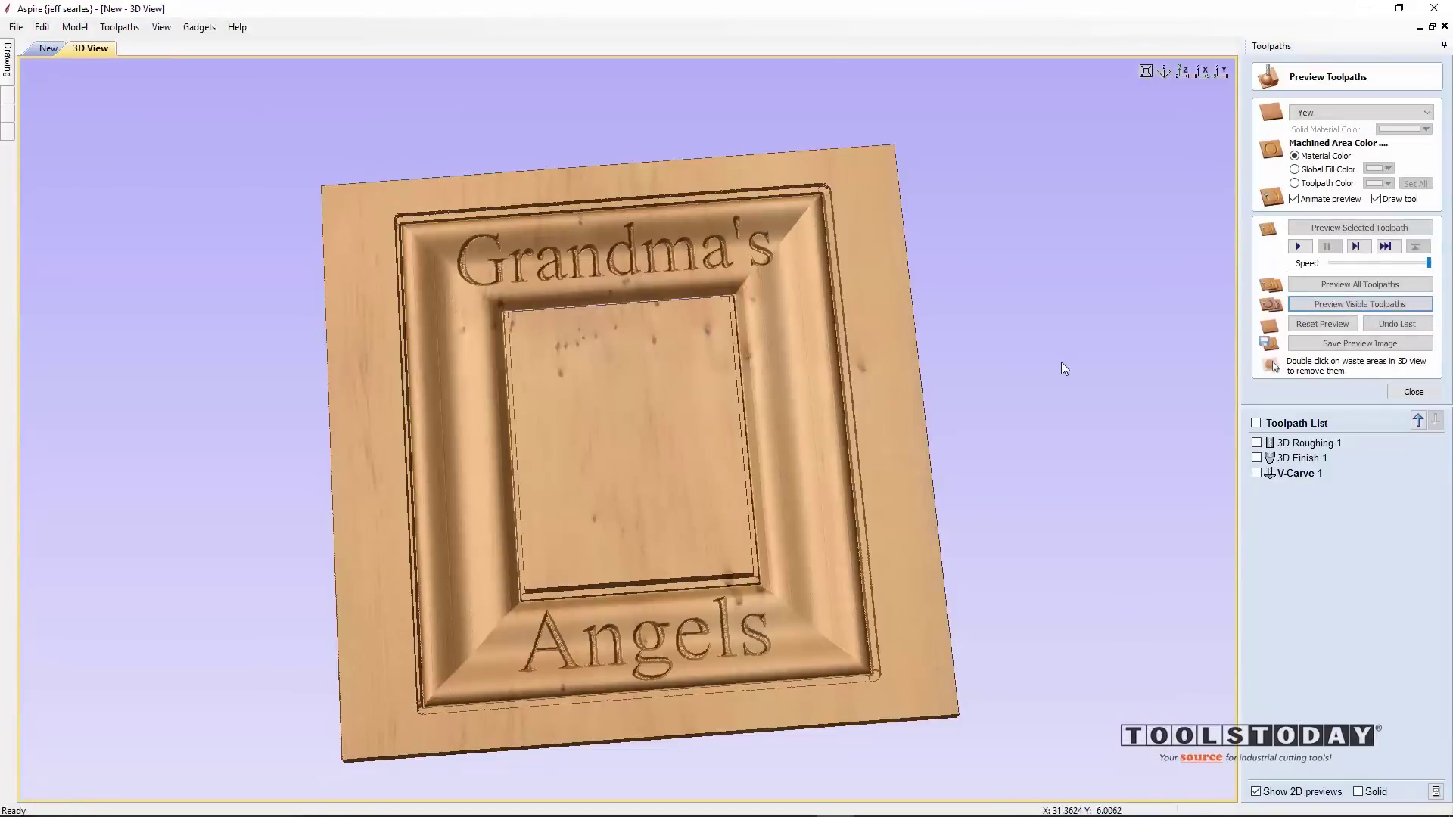
drag(1061, 369, 861, 431)
key(Escape)
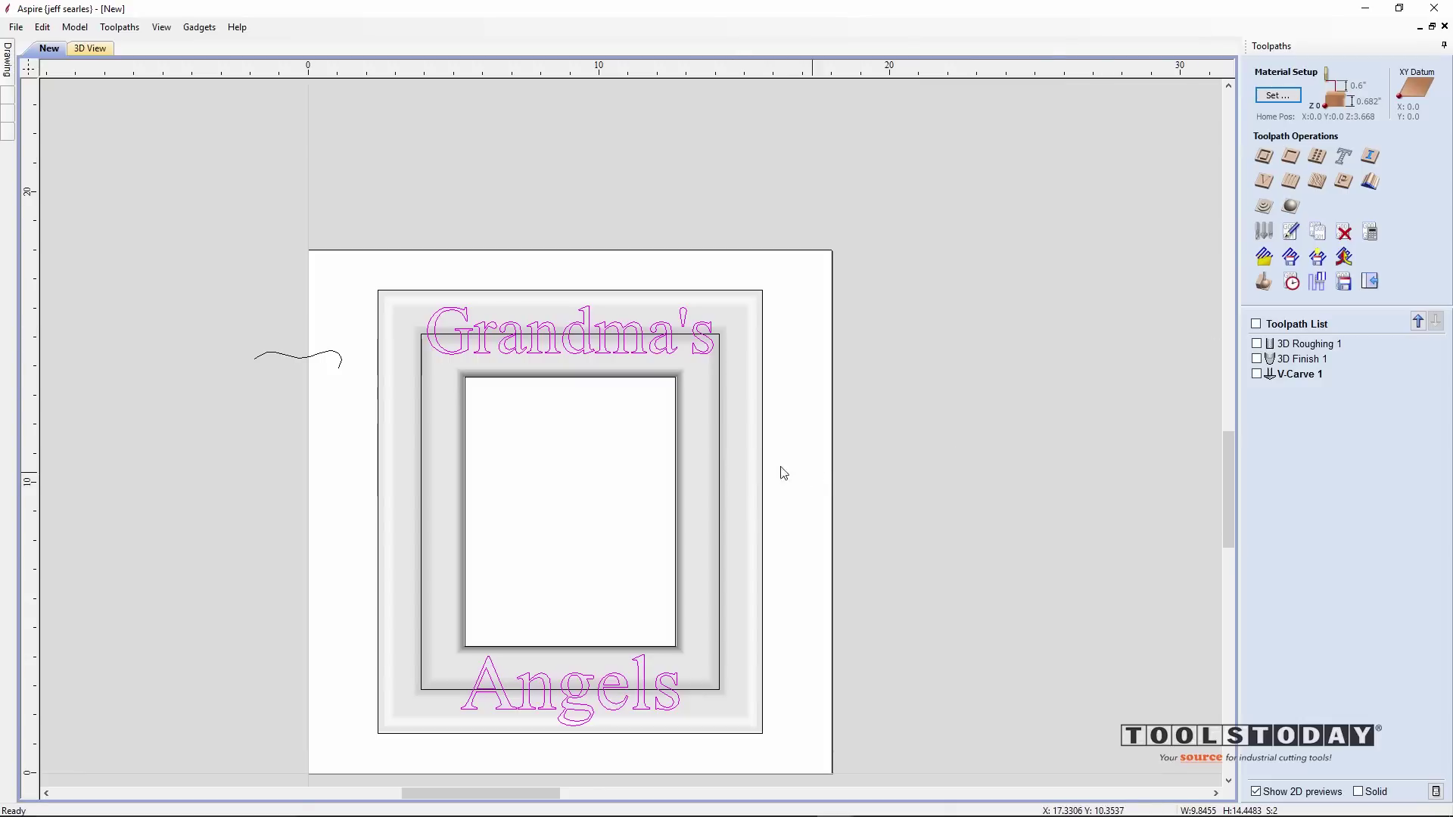
Set up a 2D profile toolpath for the frame's inner rectangle, cutting 0.682 inches deep on Inside / Left with tabs enabled
click(675, 480)
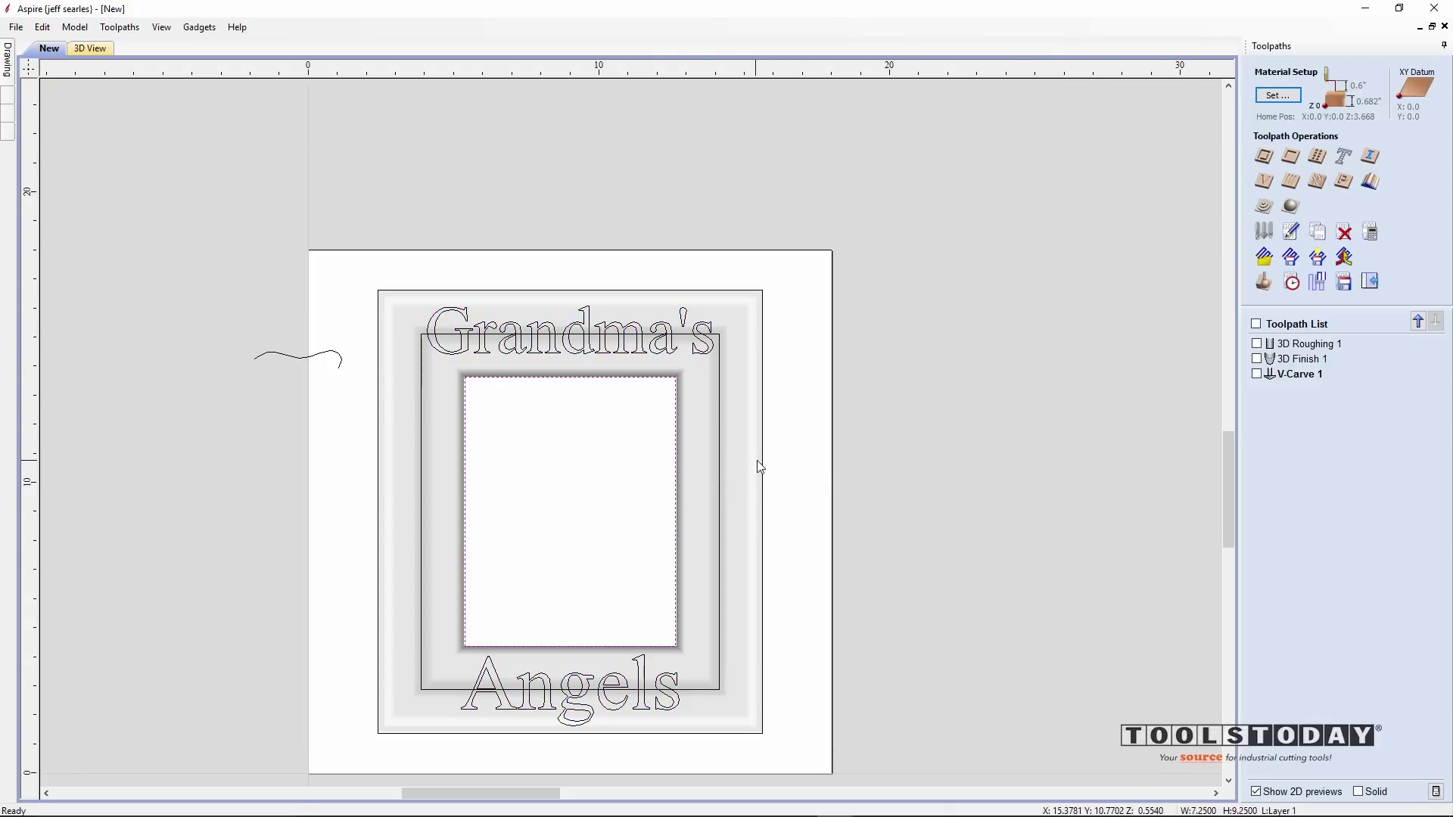
click(760, 455)
click(676, 480)
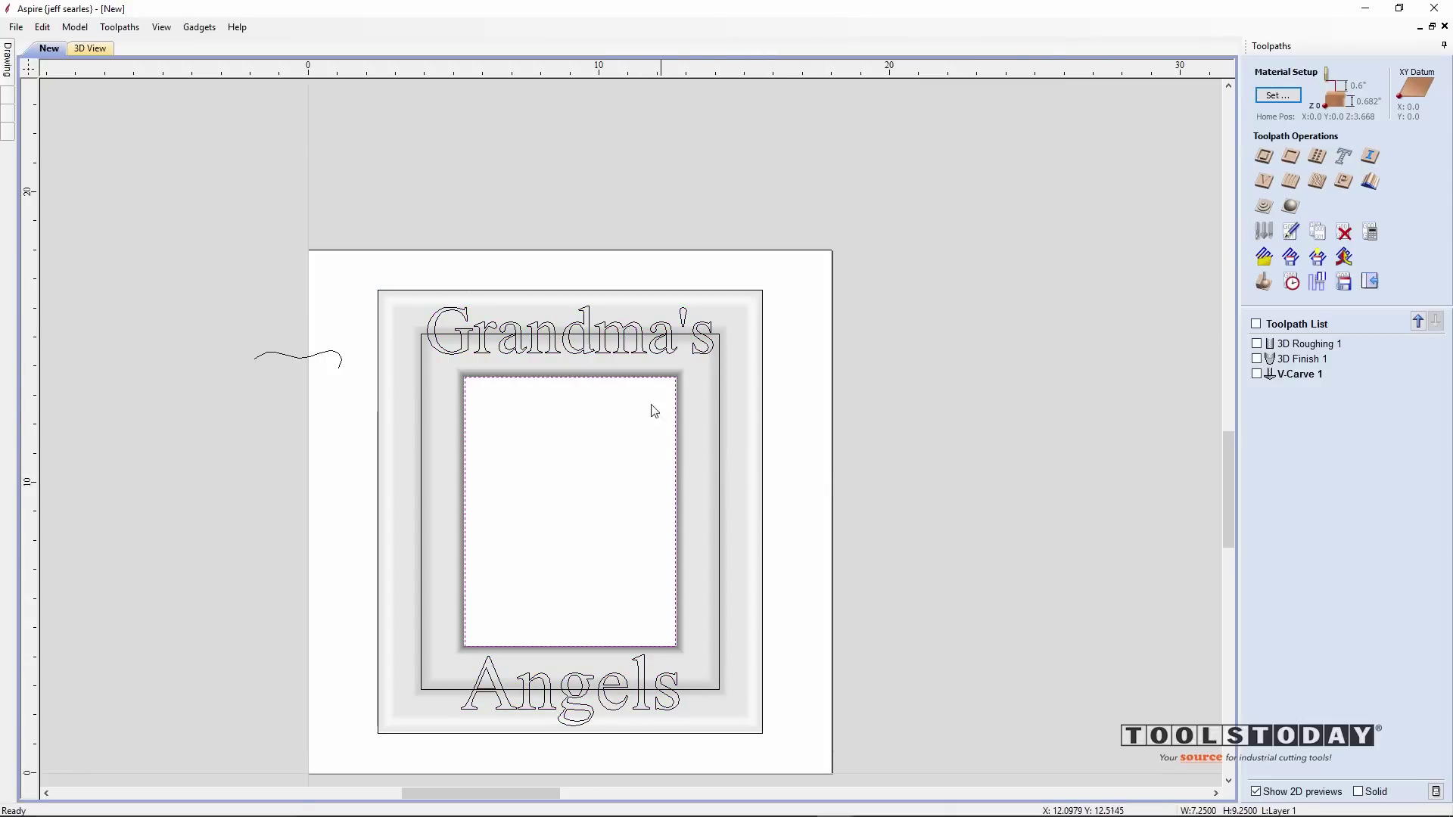
click(763, 510)
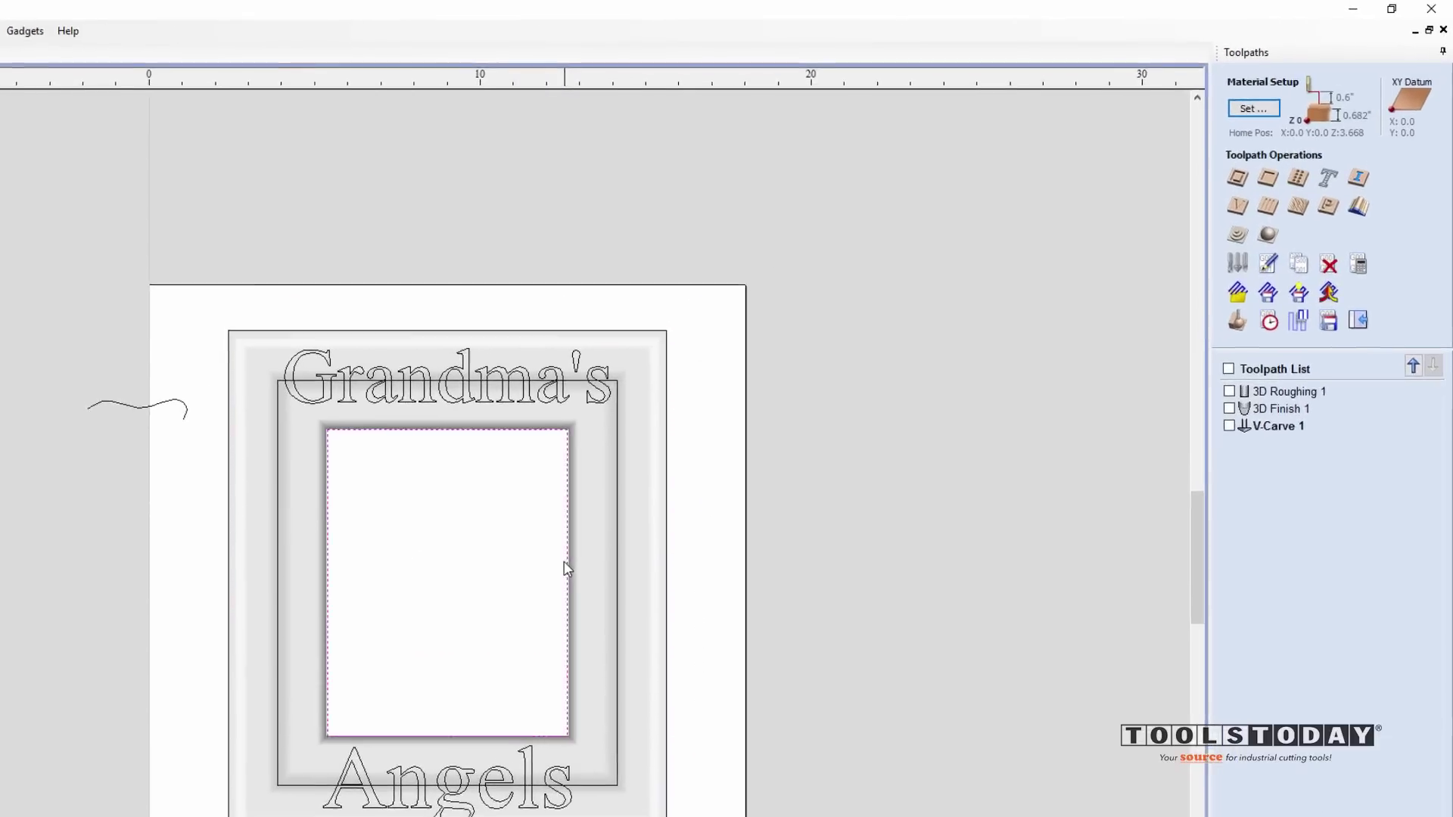
click(676, 502)
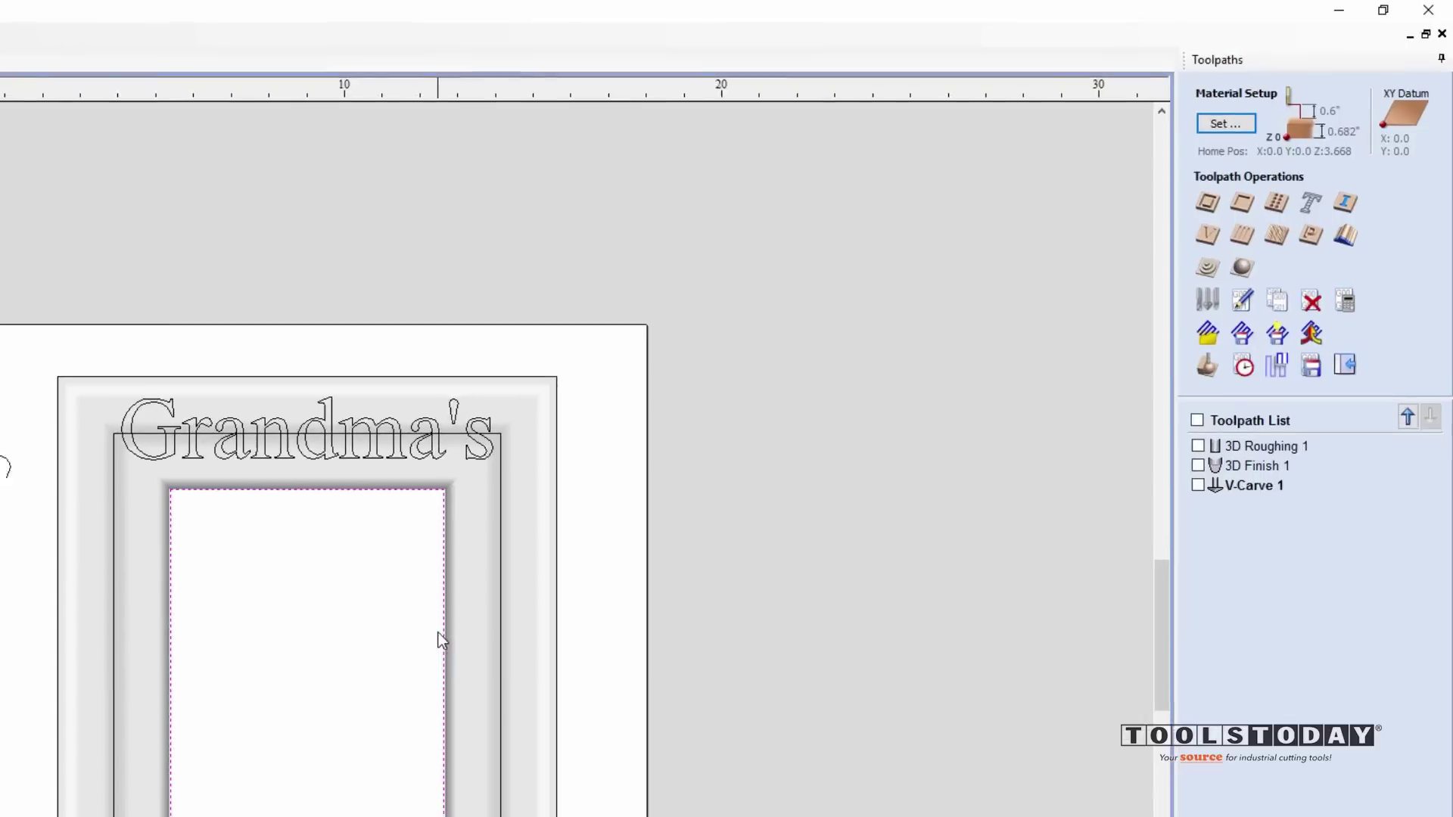
click(1153, 247)
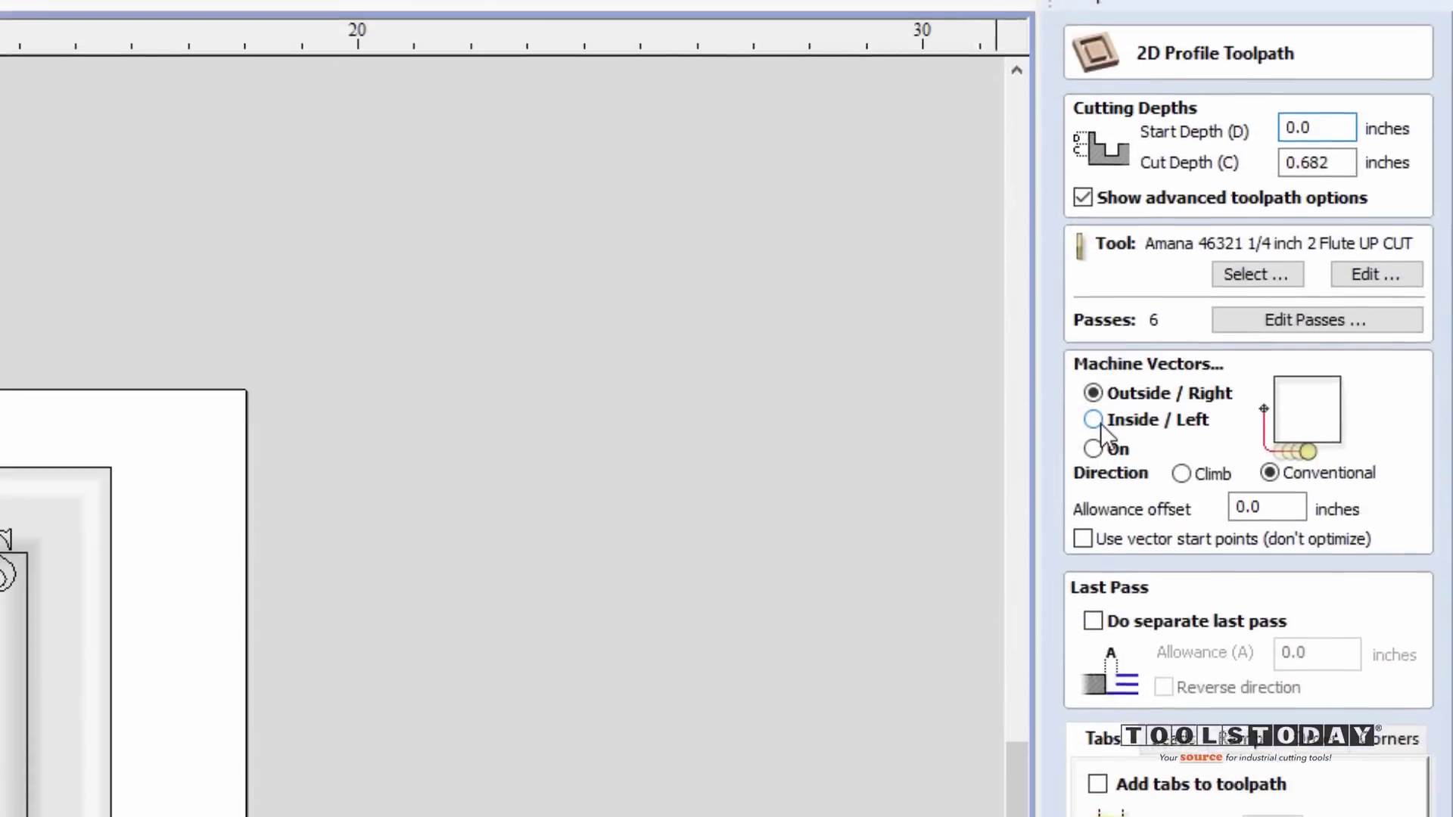
click(1094, 516)
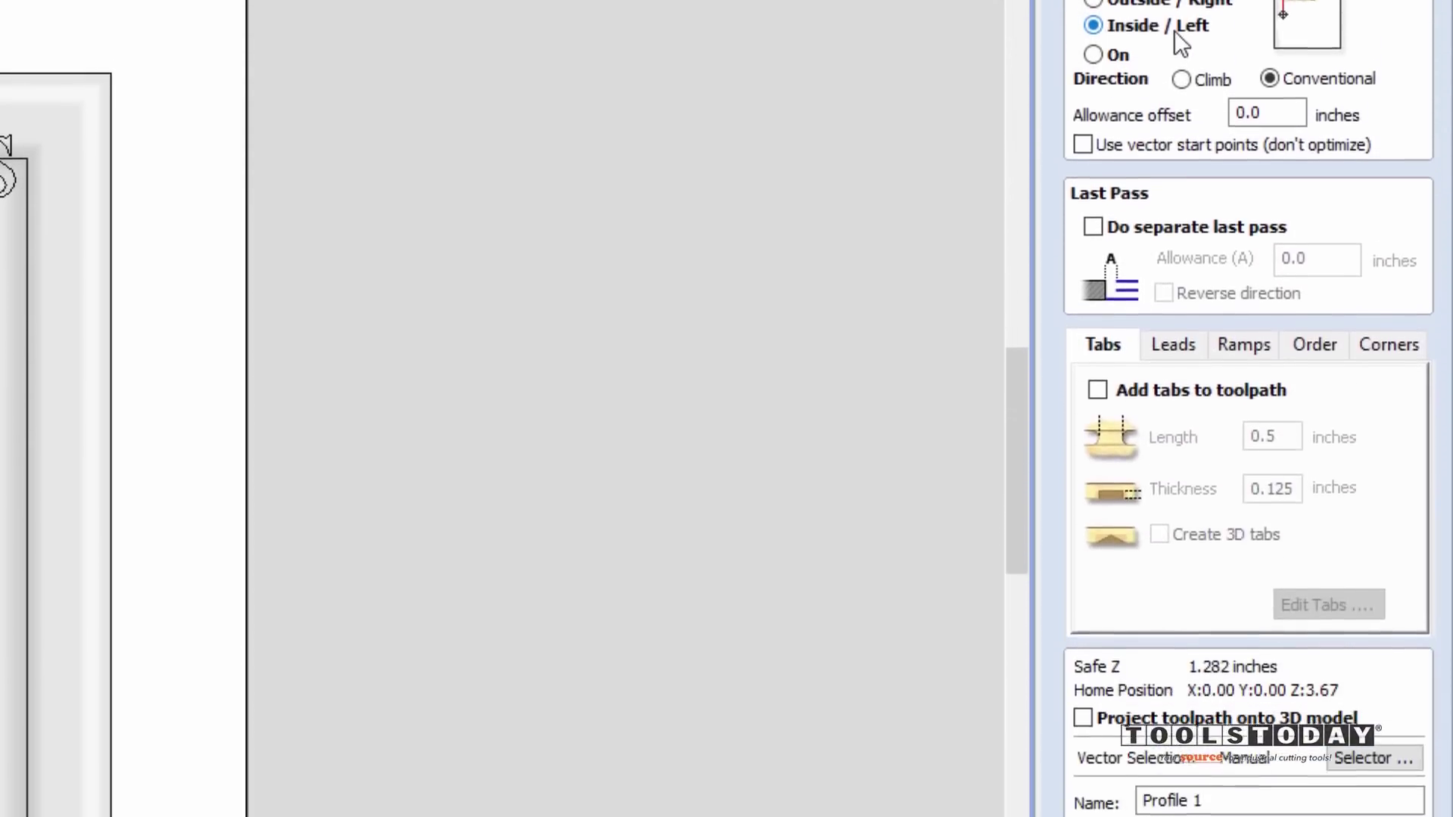
click(1098, 656)
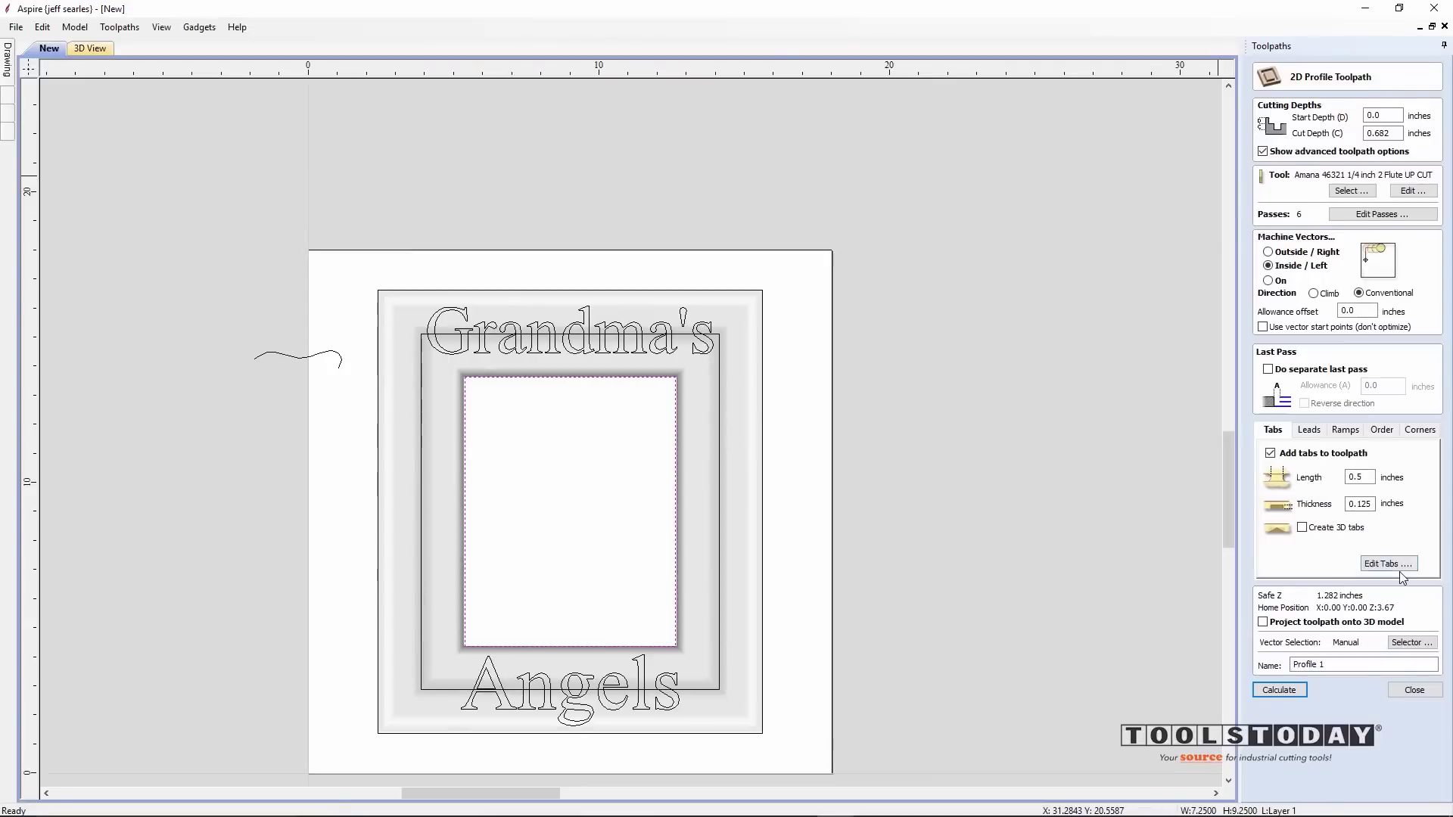
Place four toolpath tabs on the inner rectangle, two on each vertical side
click(1328, 429)
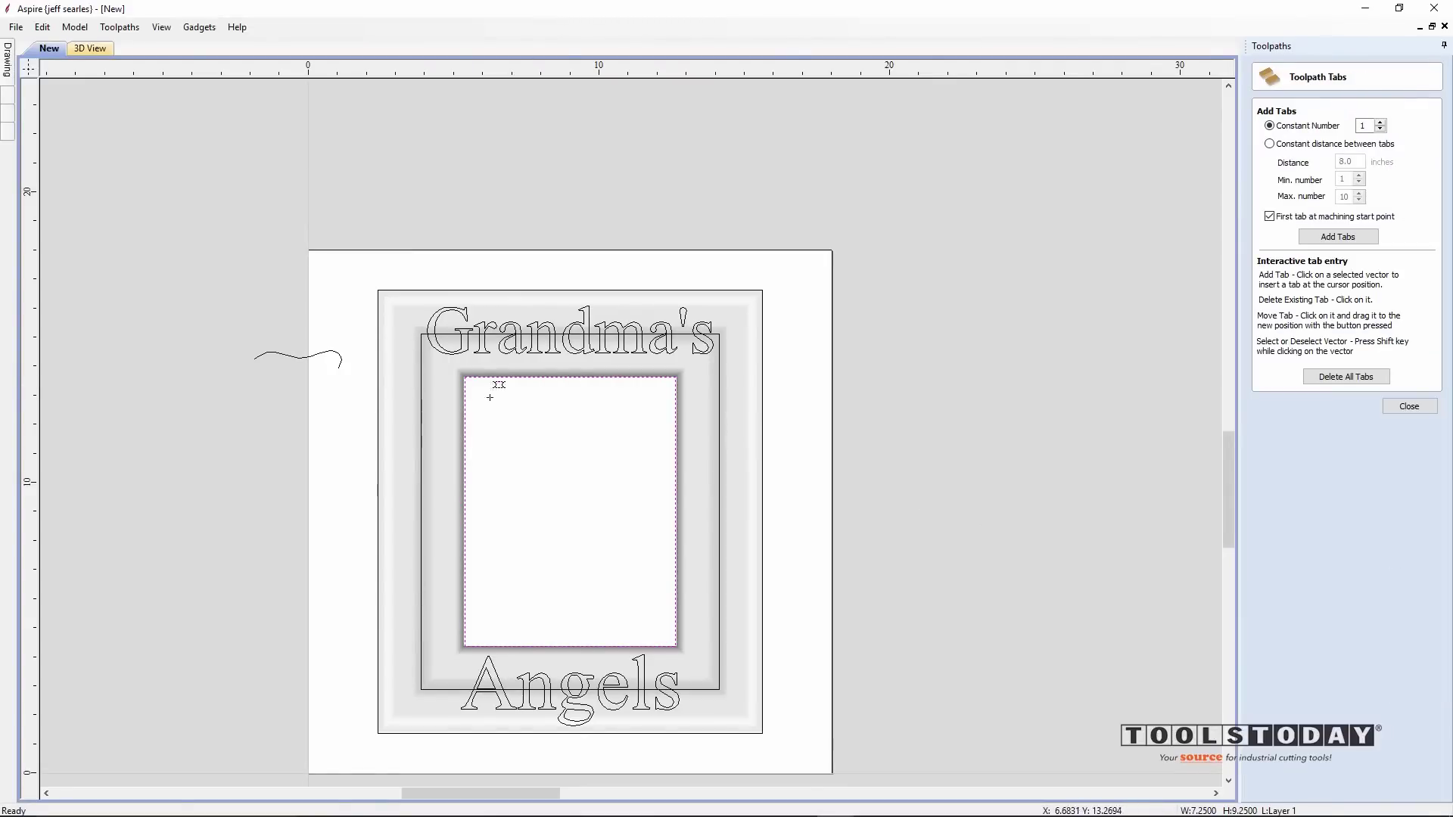
click(464, 557)
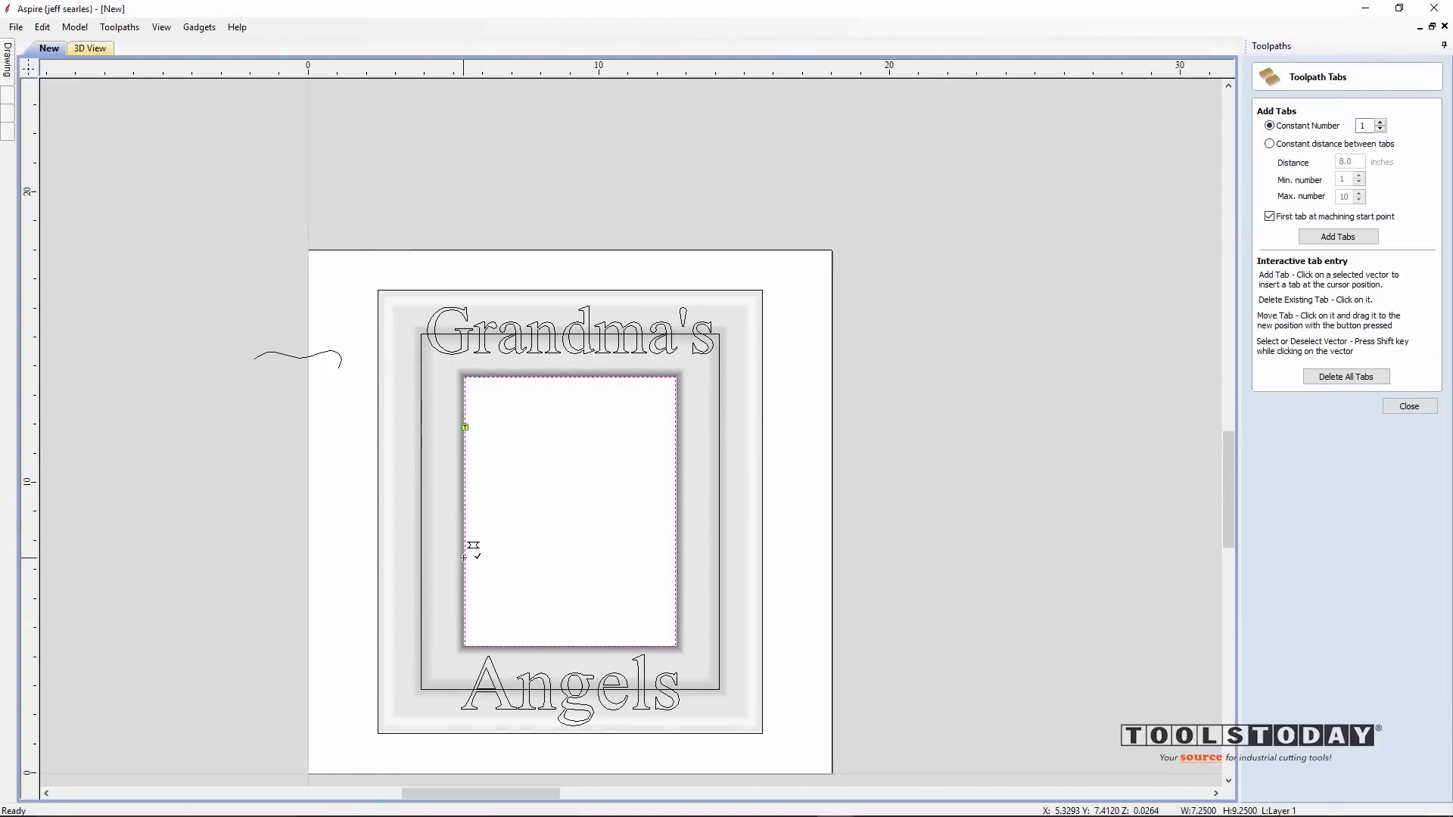
click(674, 436)
click(1409, 407)
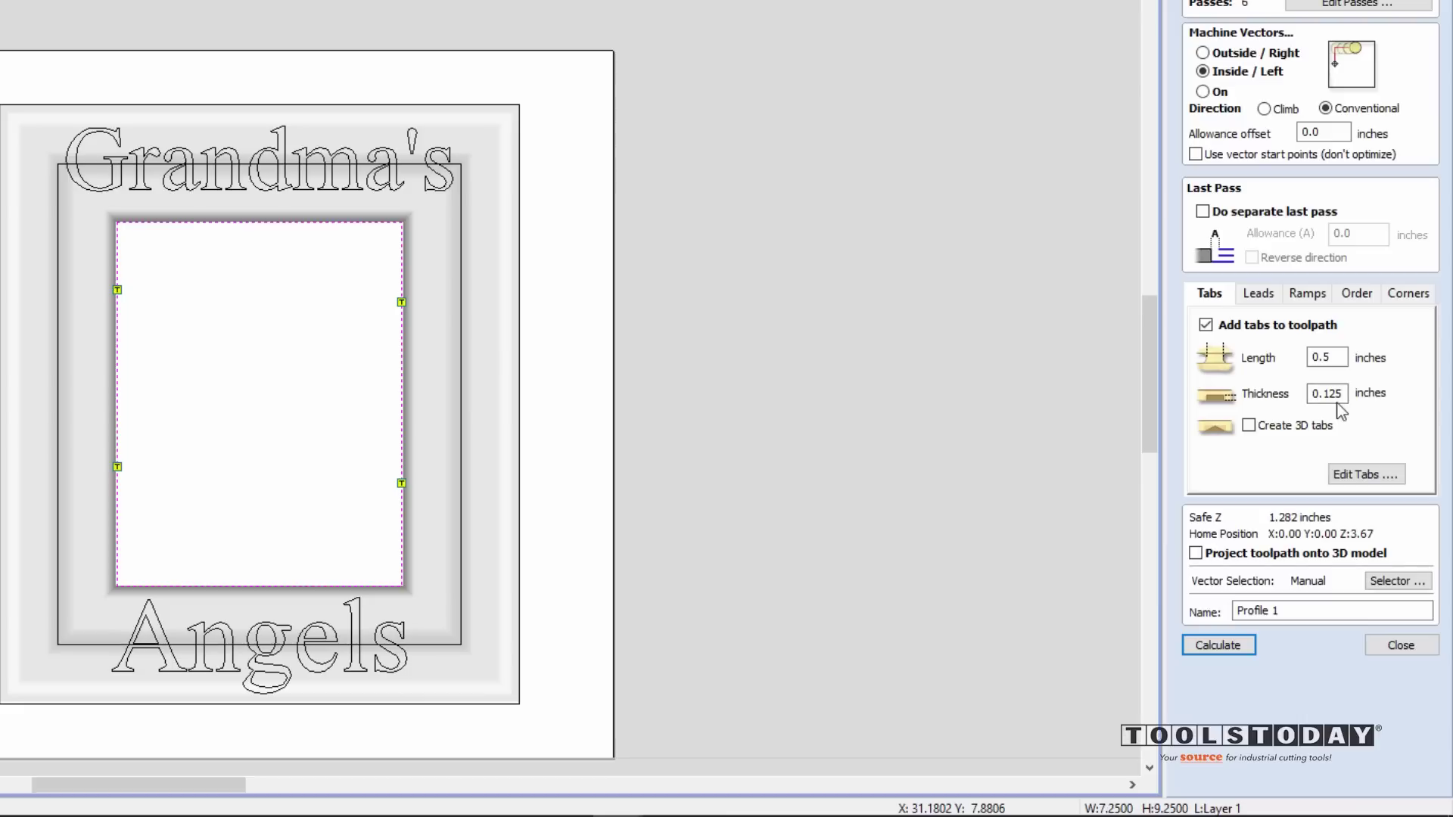
Name the inner cutout toolpath "Profile 1 inside" and calculate it
click(1289, 614)
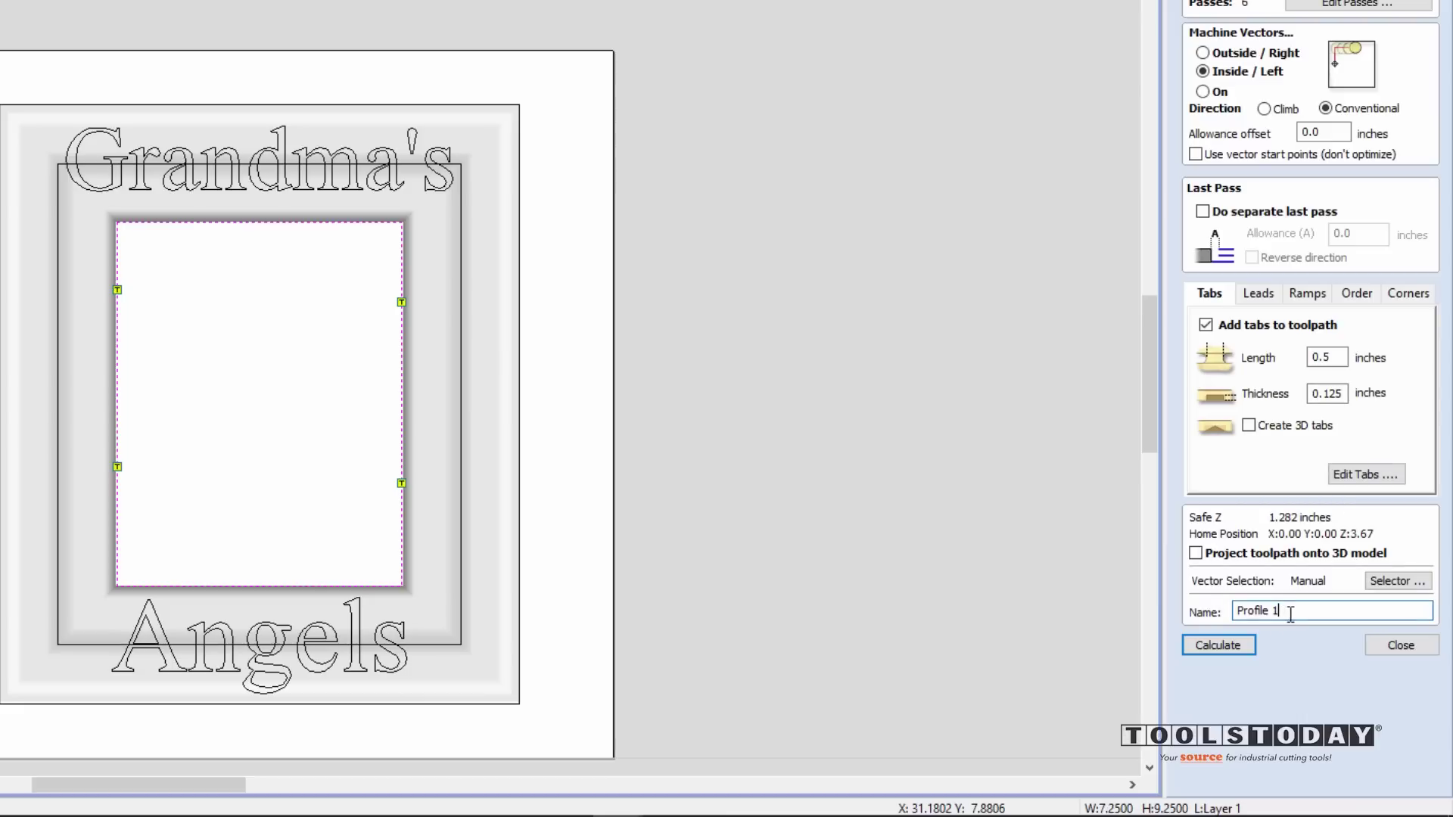
text(inside)
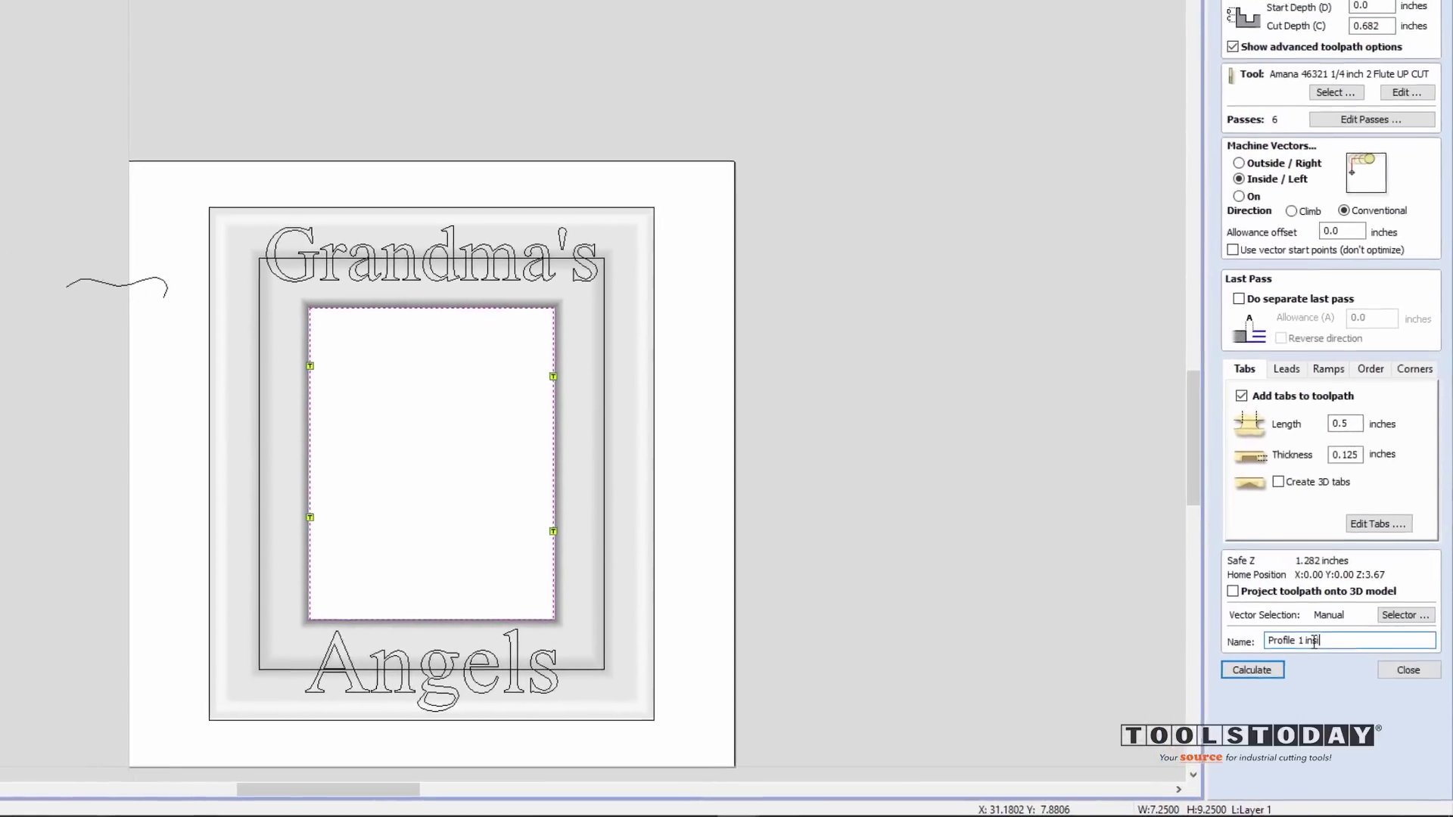
click(1262, 677)
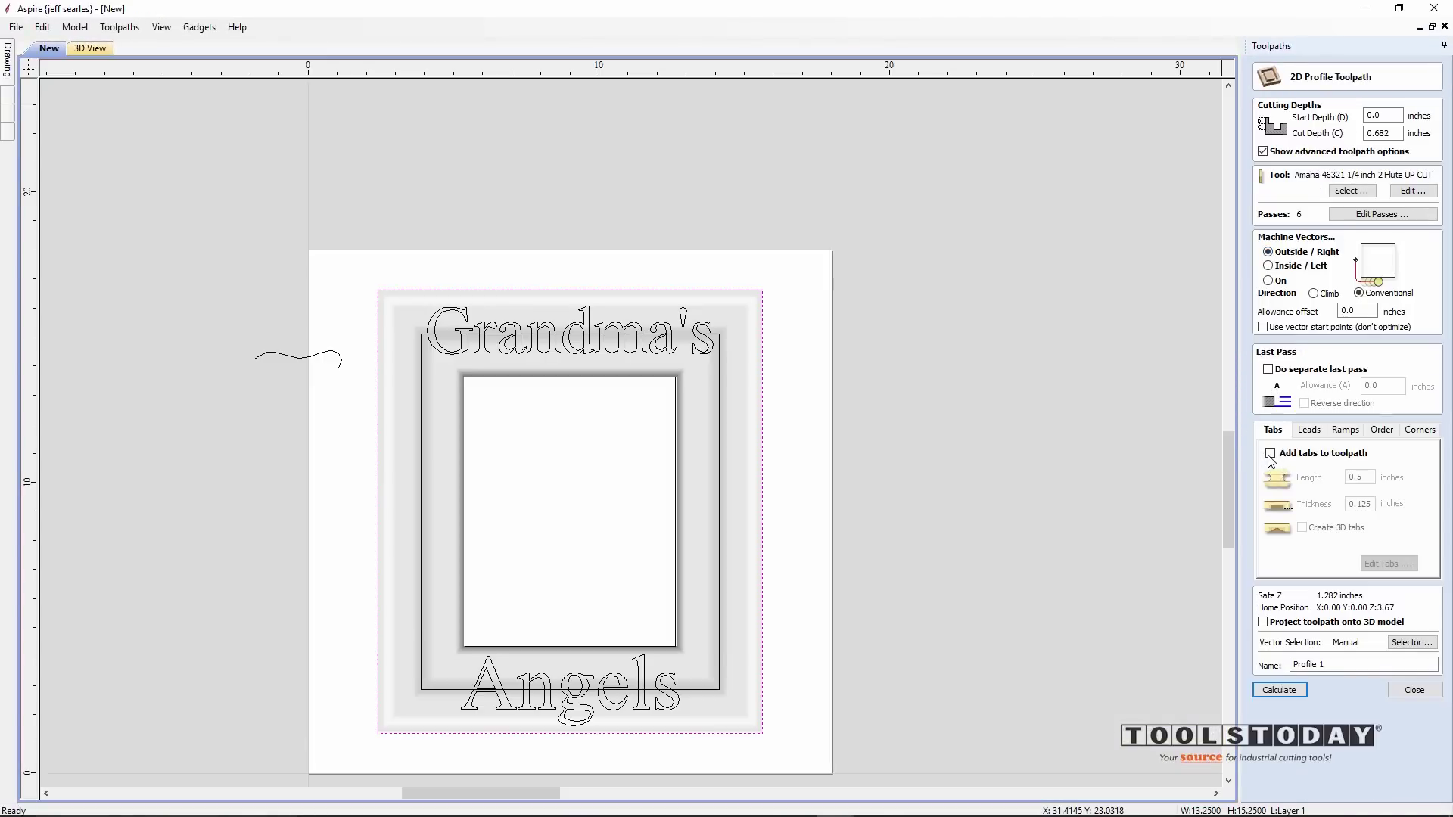
Enable tabs for the outer rectangle's Outside / Right profile toolpath and place four of them, two on each vertical side
click(1269, 453)
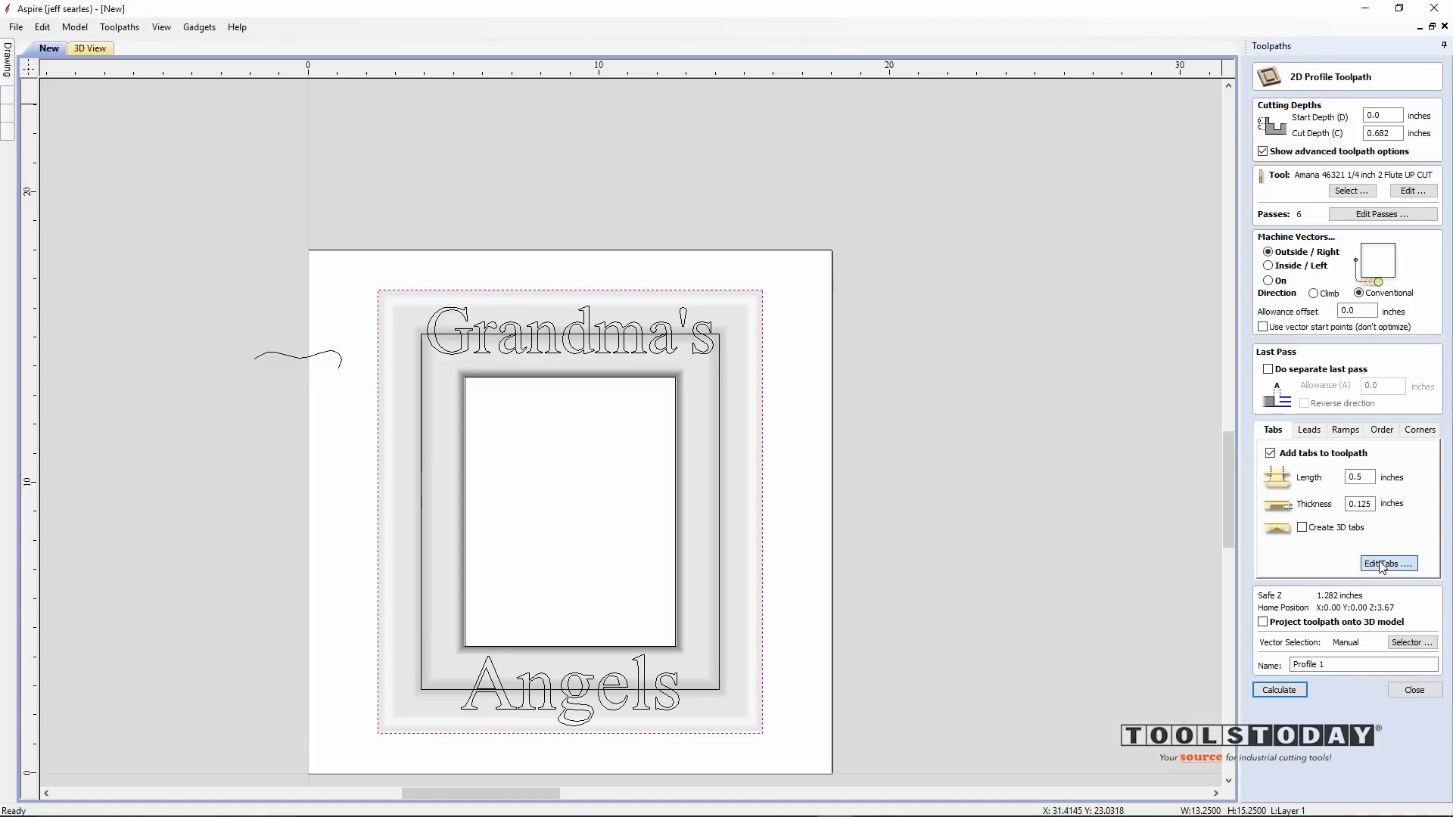
click(1381, 565)
click(763, 371)
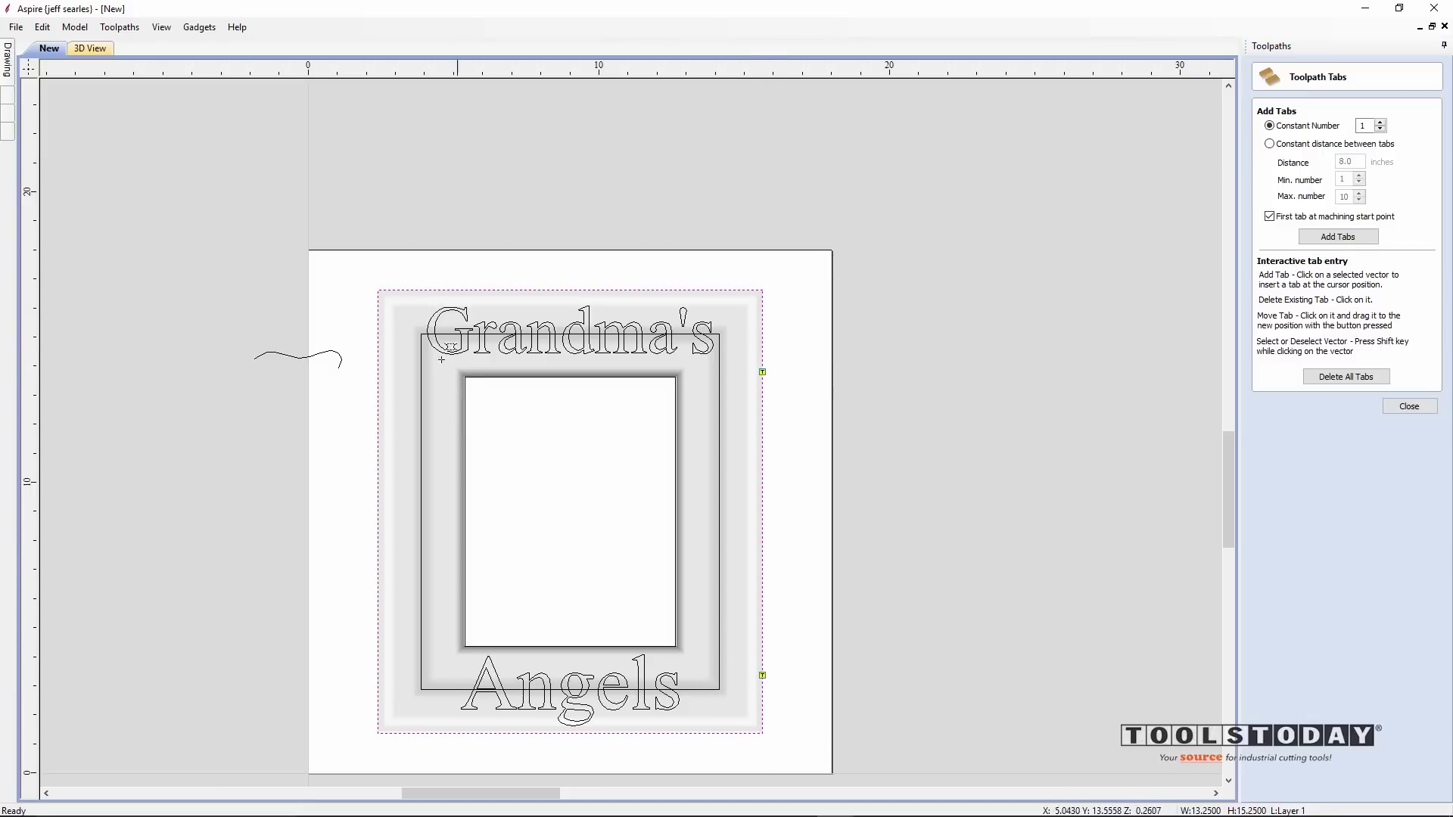
click(378, 642)
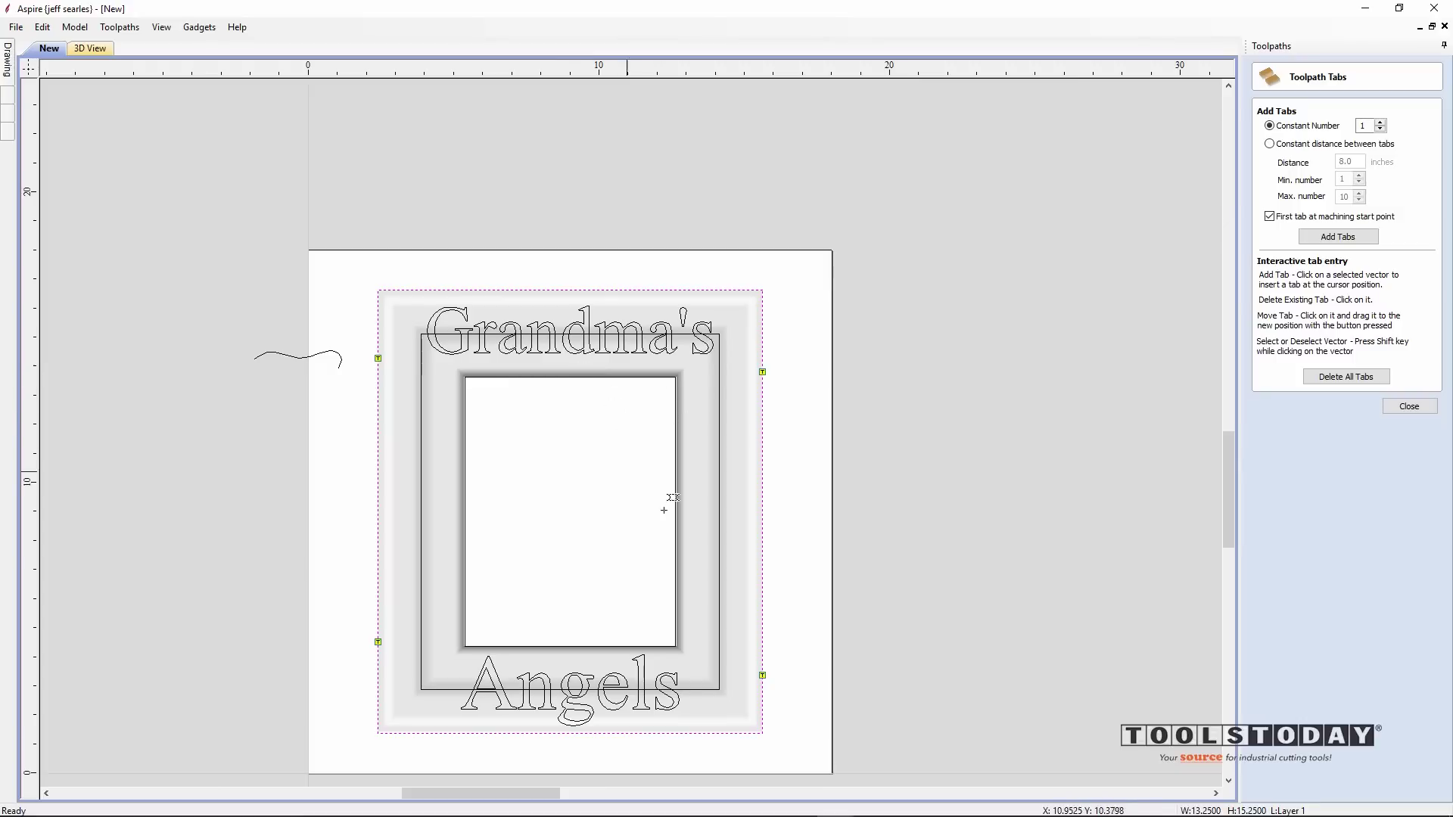
click(1409, 406)
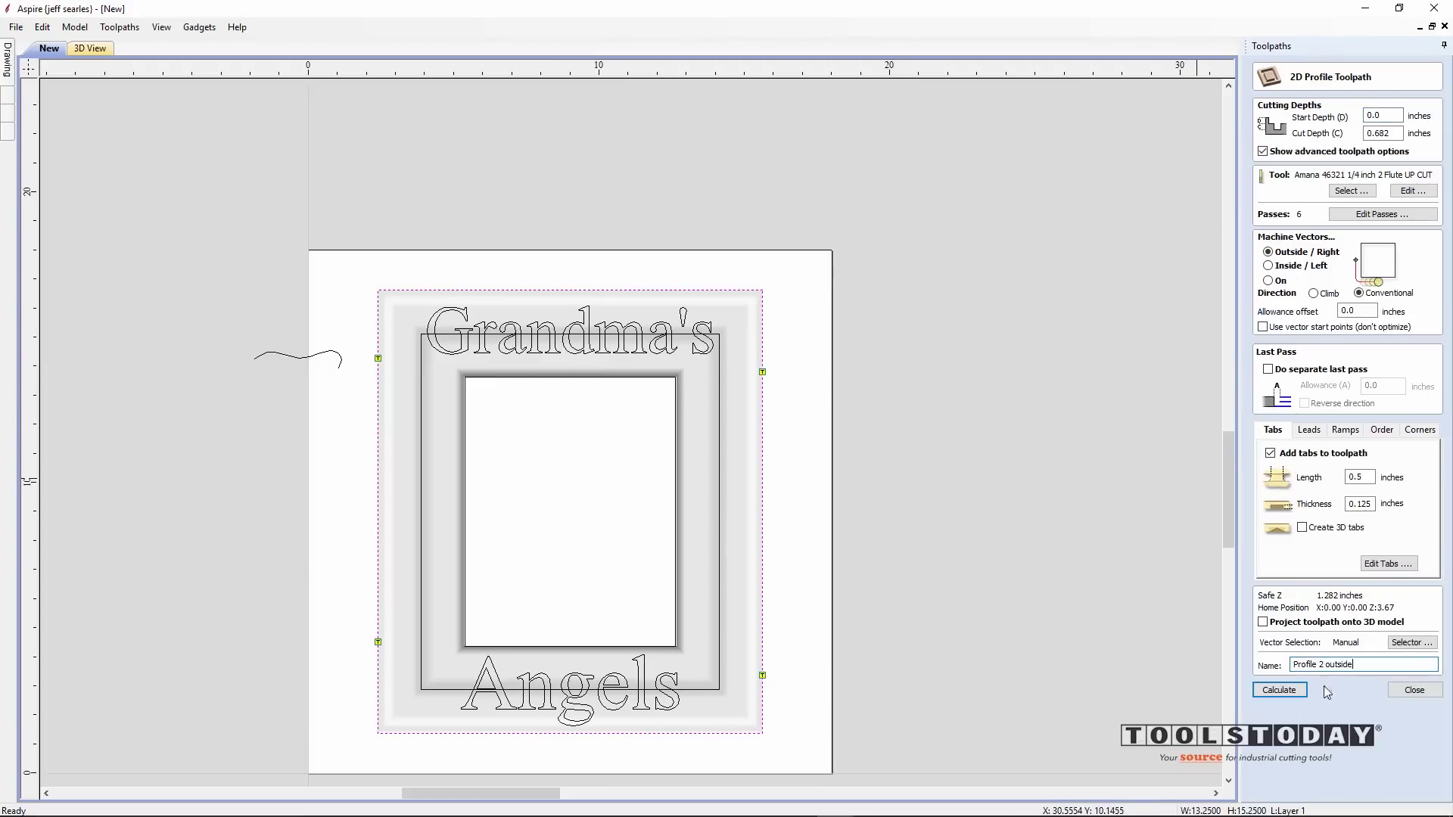
Calculate the outer cutout toolpath under the name "Profile 2 outside" and preview its cut
click(1295, 690)
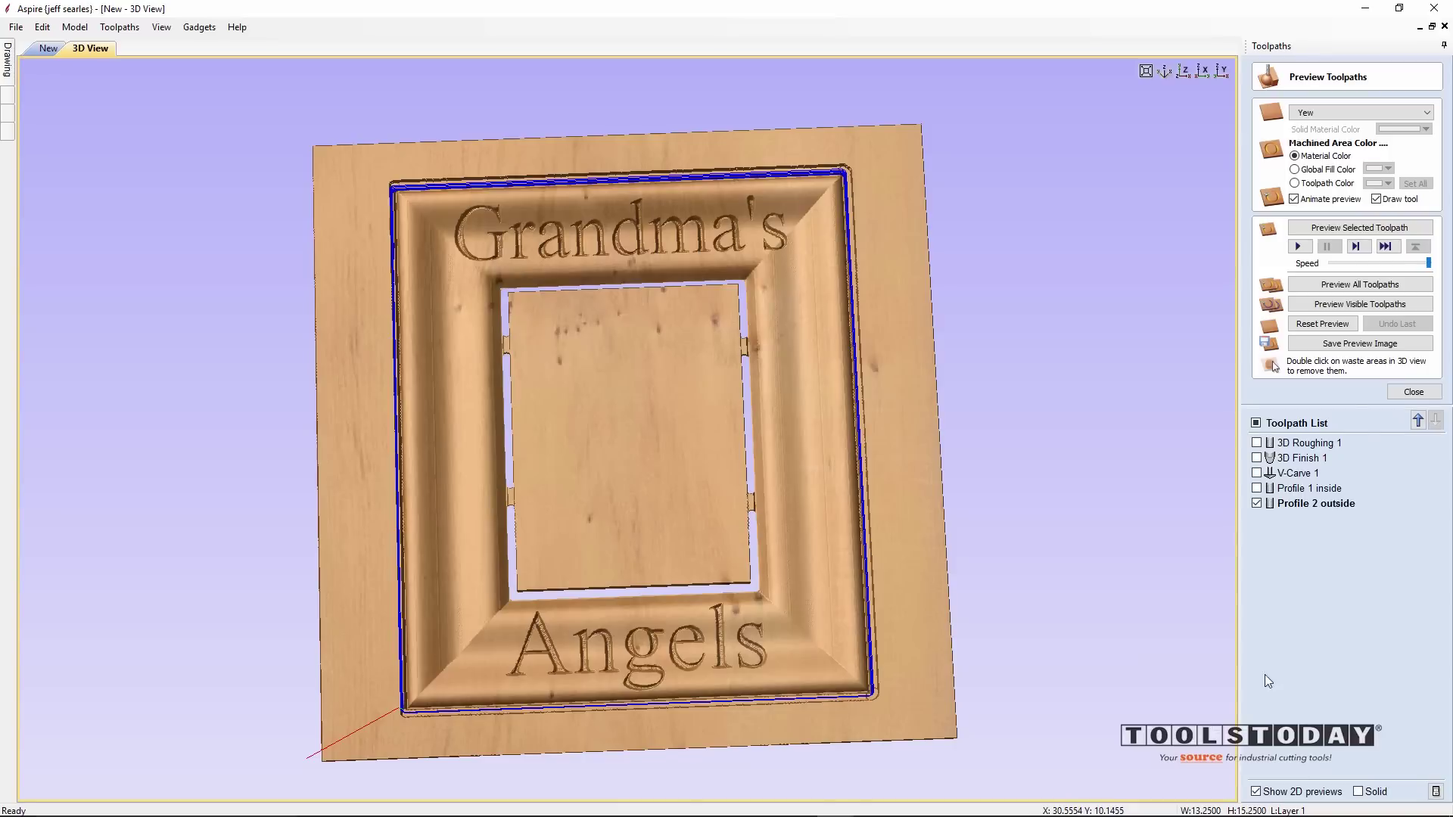
click(1353, 305)
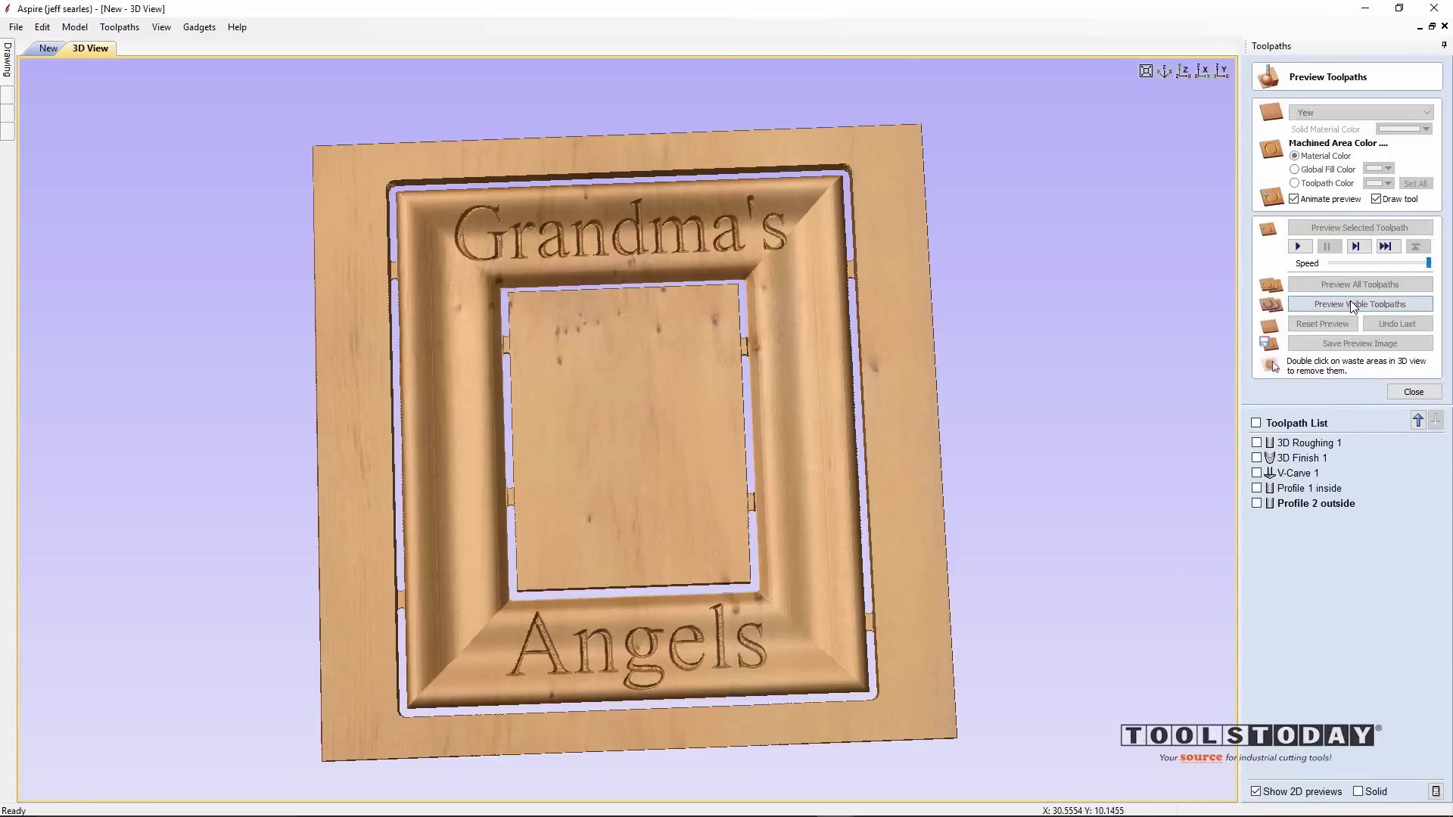
drag(934, 425, 909, 445)
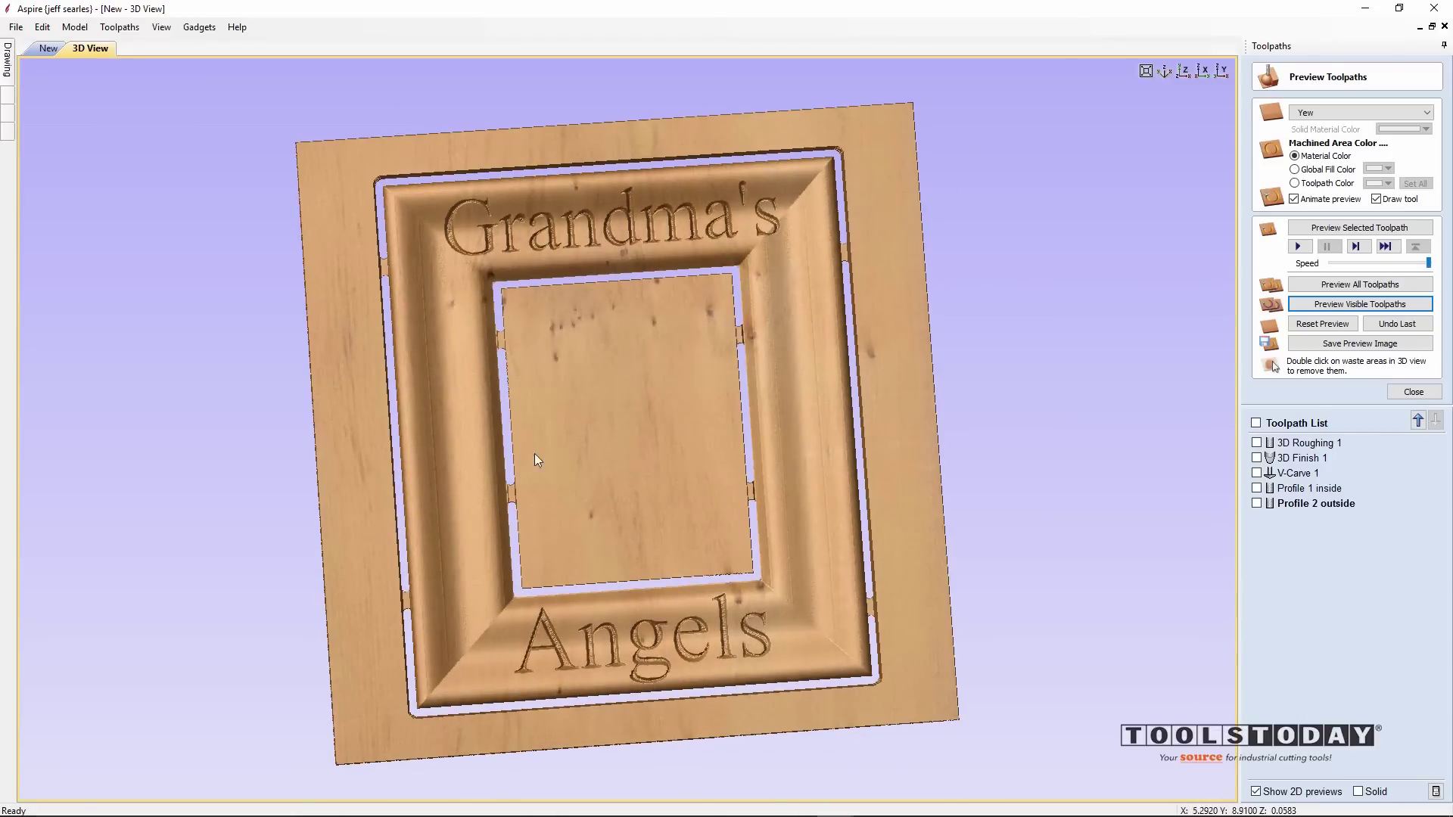